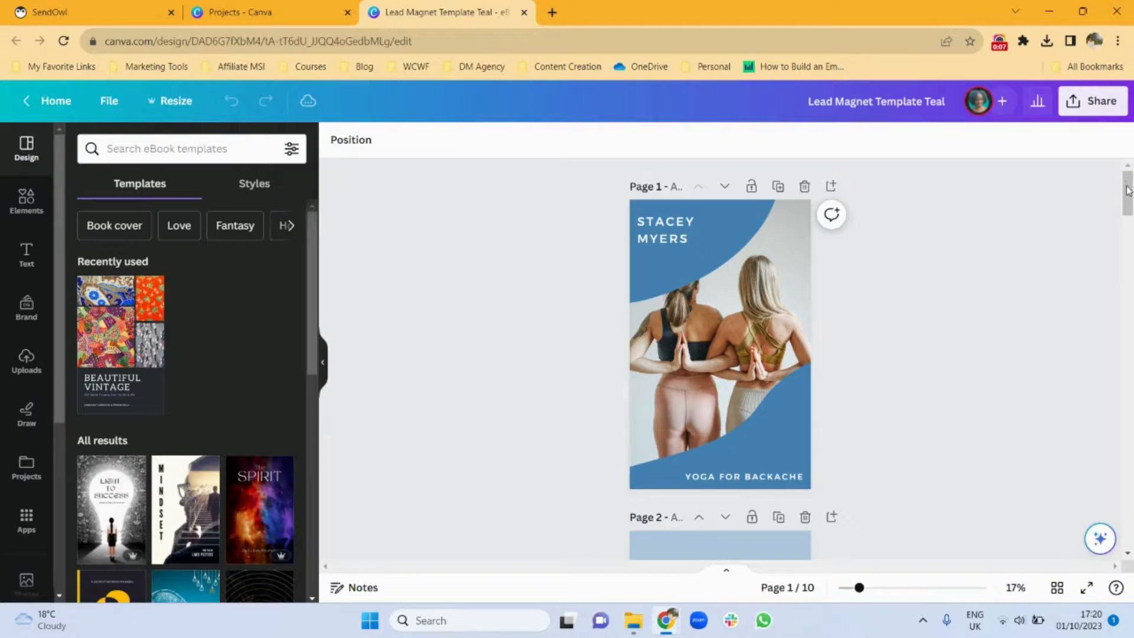
- Open the download settings for the Lead Magnet Template Teal design
{"action": "left_click_drag", "start_coordinate": [1128, 191], "coordinate": [1100, 181]}
{"action": "mouse_move", "coordinate": [1126, 202]}
{"action": "left_mouse_down"}
{"action": "mouse_move", "coordinate": [1127, 222]}
{"action": "mouse_move", "coordinate": [1127, 195]}
{"action": "left_mouse_up"}
{"action": "left_click", "coordinate": [1087, 114]}
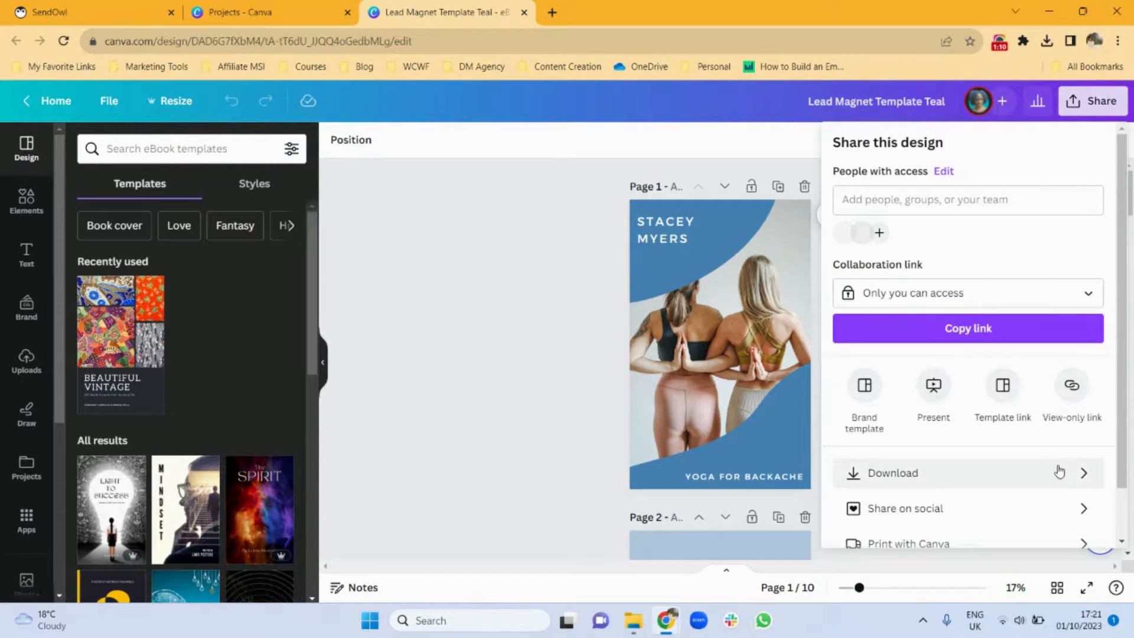
{"action": "left_click", "coordinate": [1057, 473]}
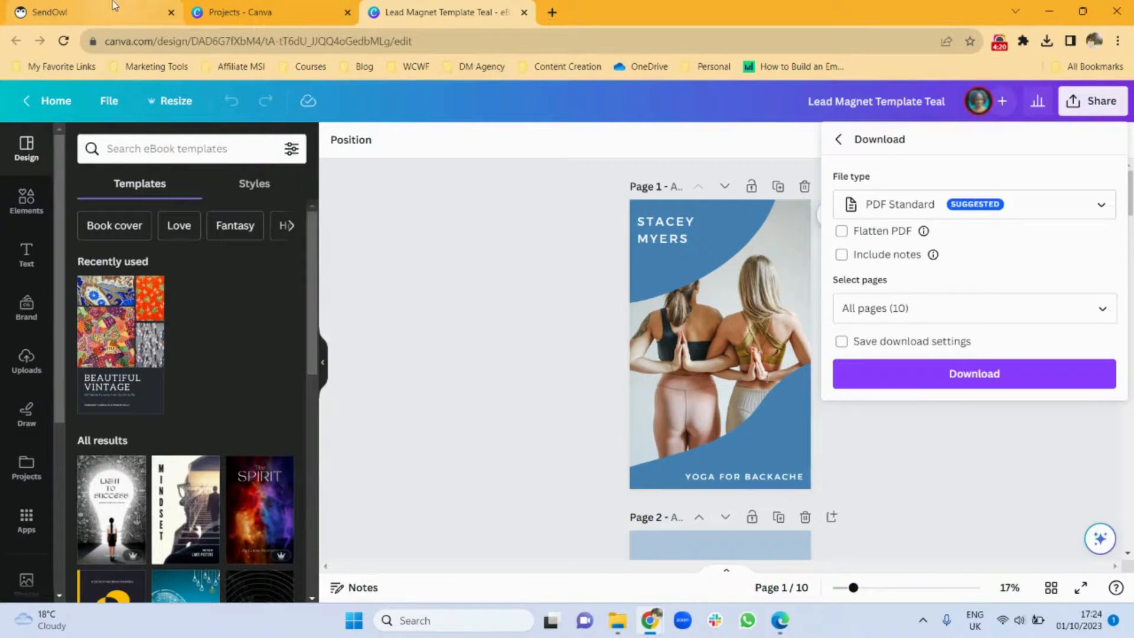
- Switch to SendOwl and go to the Products page
{"action": "mouse_move", "coordinate": [114, 5]}
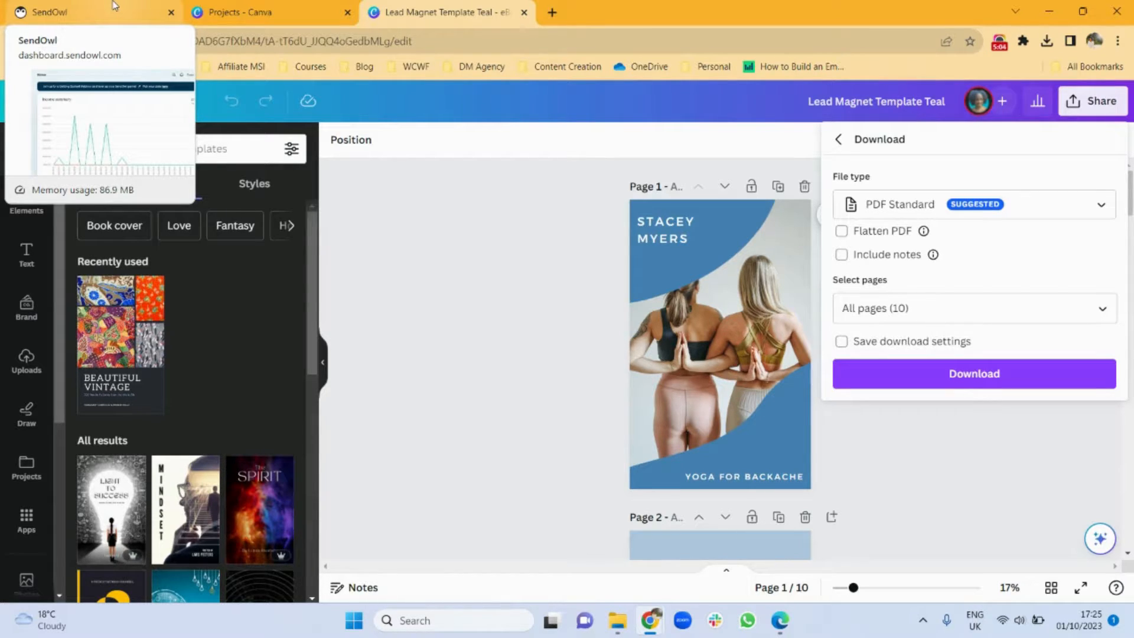
{"action": "left_click", "coordinate": [114, 7]}
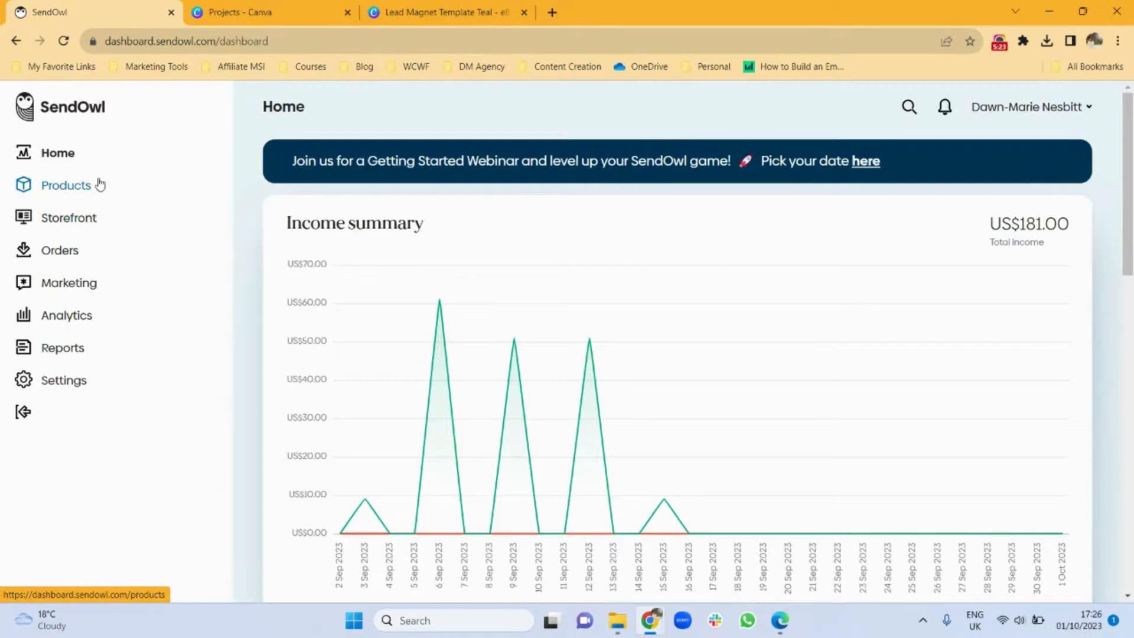
{"action": "left_click", "coordinate": [51, 193]}
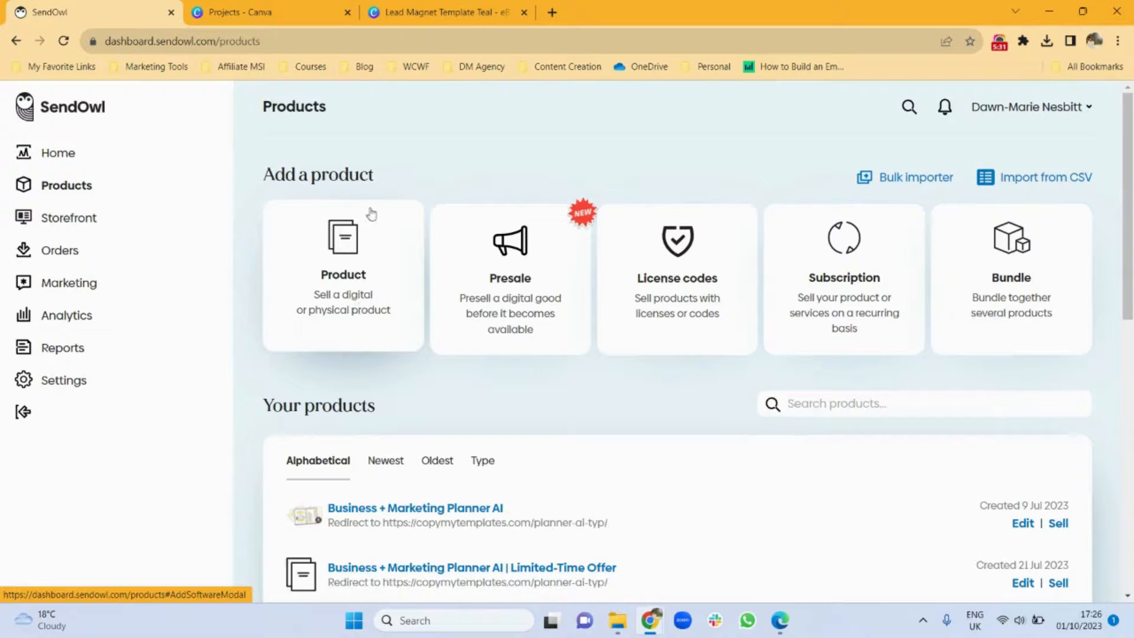
{"action": "left_click", "coordinate": [335, 287]}
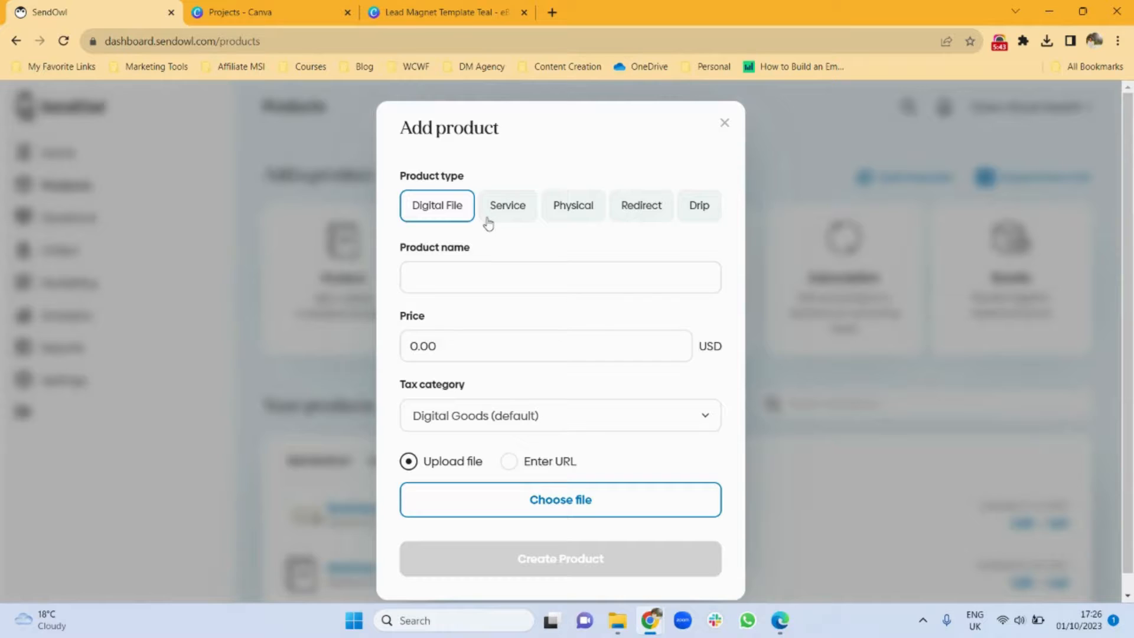
{"action": "left_click", "coordinate": [505, 212]}
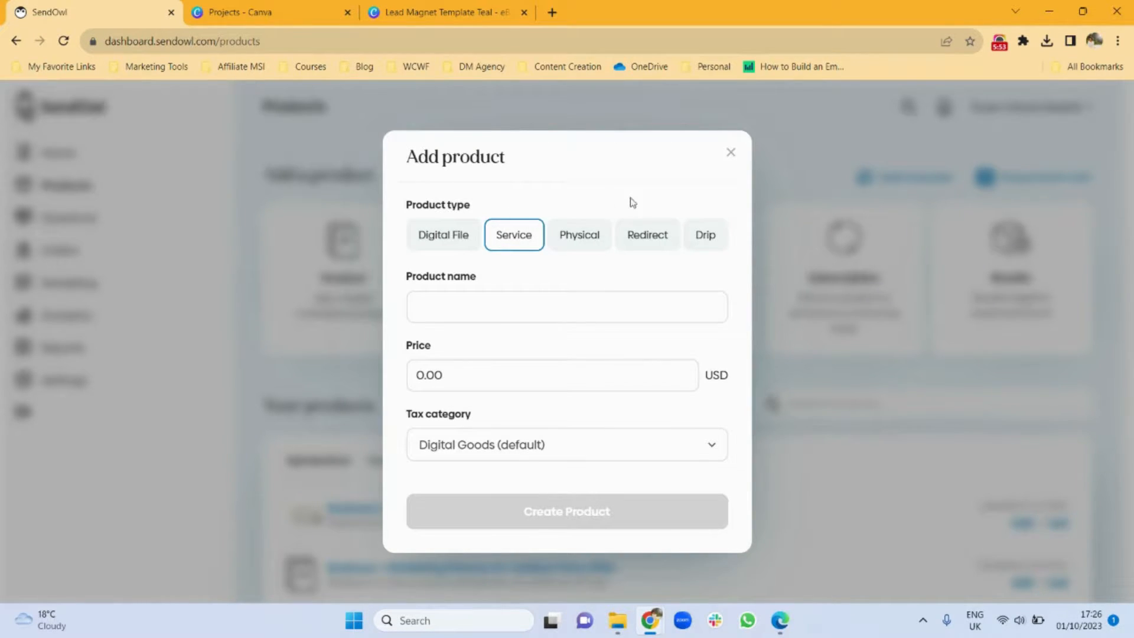
{"action": "left_click", "coordinate": [732, 152]}
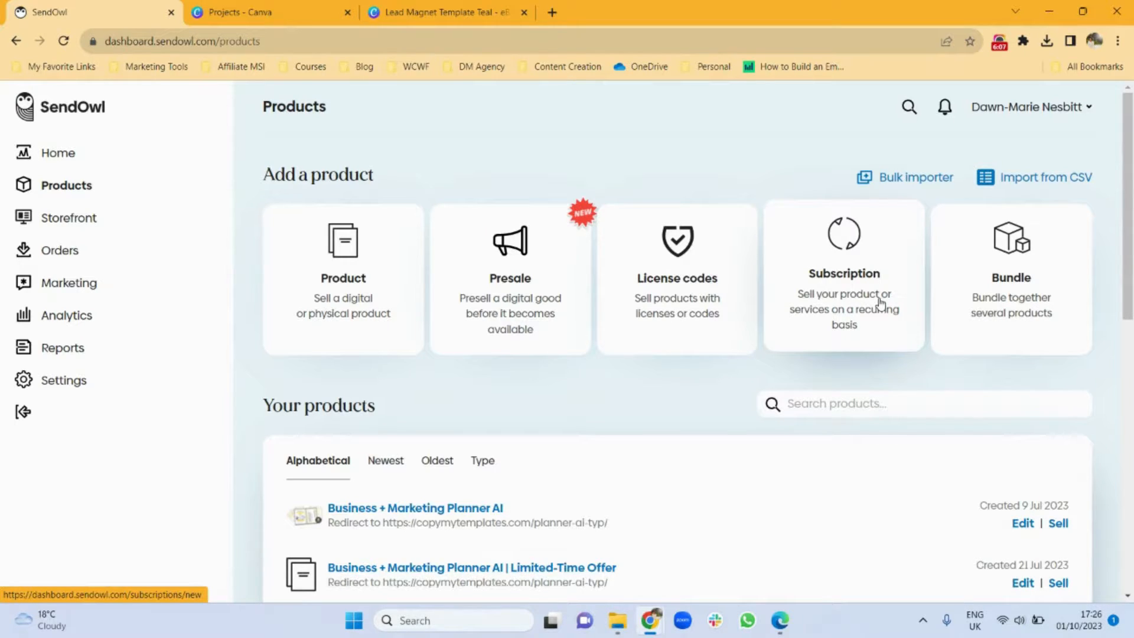
- Start a new digital file product and name it Yoga For Backache
{"action": "left_click", "coordinate": [362, 269]}
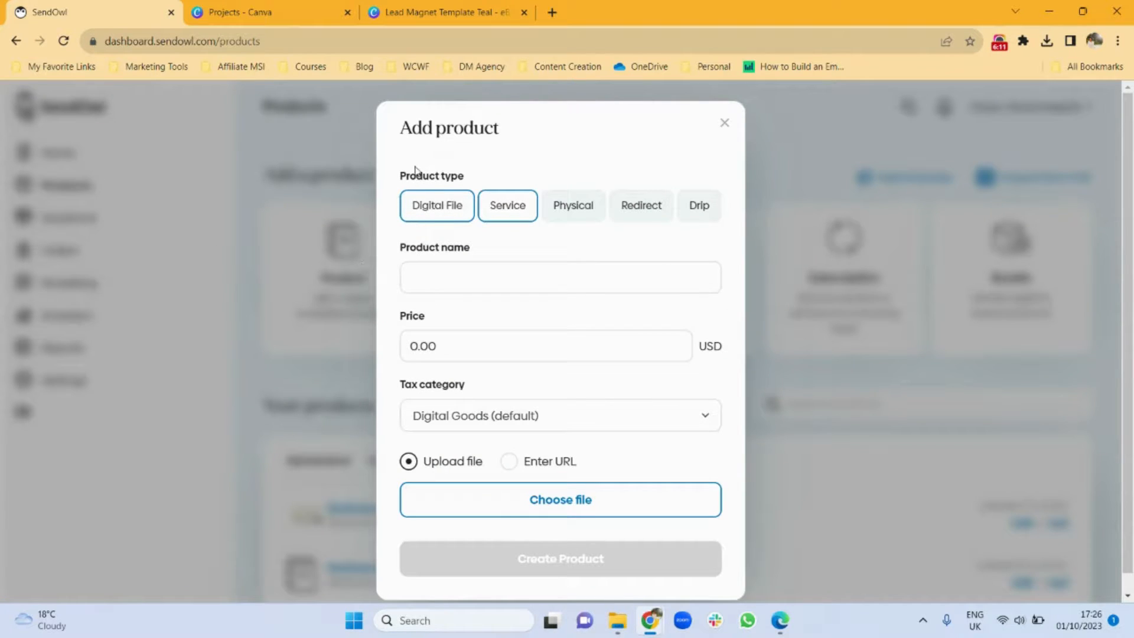
{"action": "left_click", "coordinate": [444, 281]}
{"action": "type", "text": "Yoga F"}
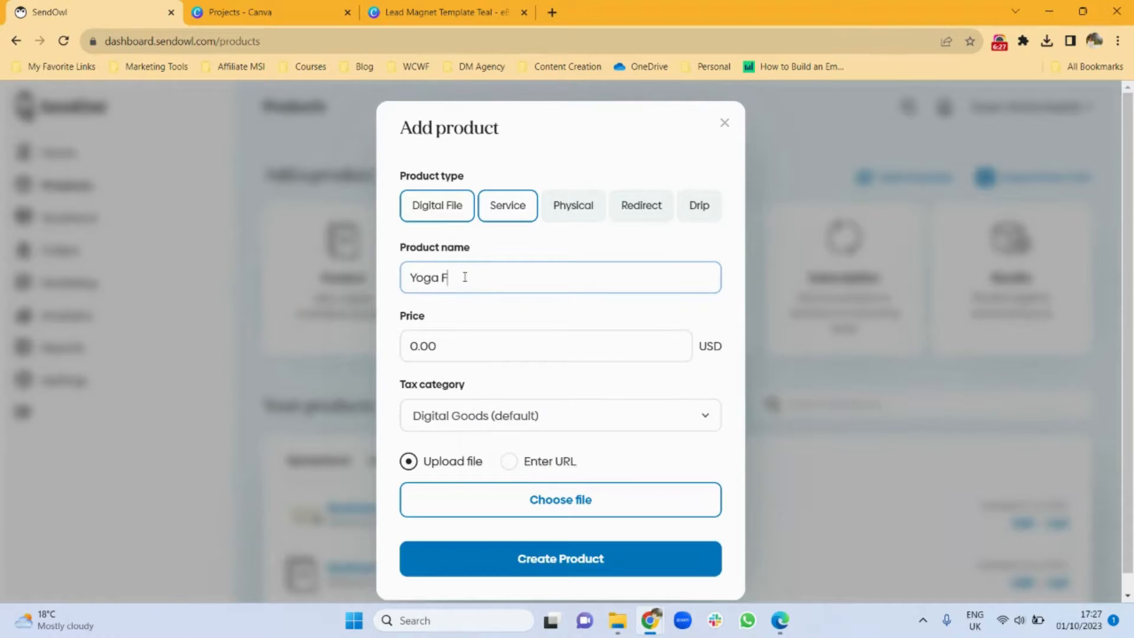
{"action": "type", "text": "or Backache"}
- Set the product's price to 39.00 USD and its tax category to No tax
{"action": "left_click", "coordinate": [417, 347]}
{"action": "key", "text": "BackSpace"}
{"action": "type", "text": "3"}
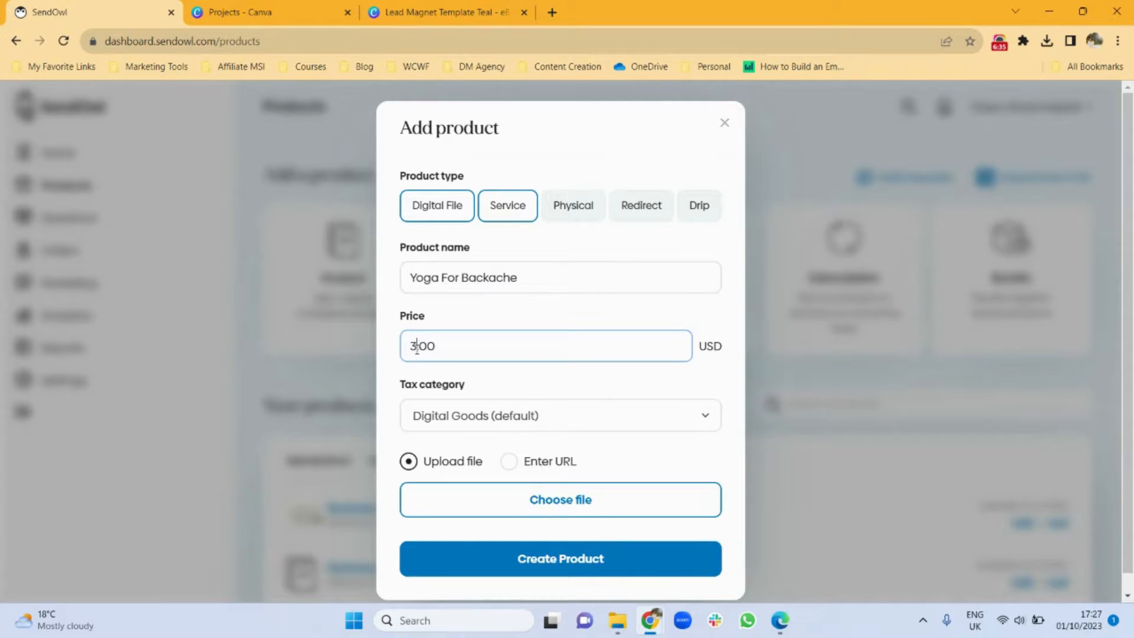
{"action": "type", "text": "9"}
{"action": "left_click", "coordinate": [449, 415]}
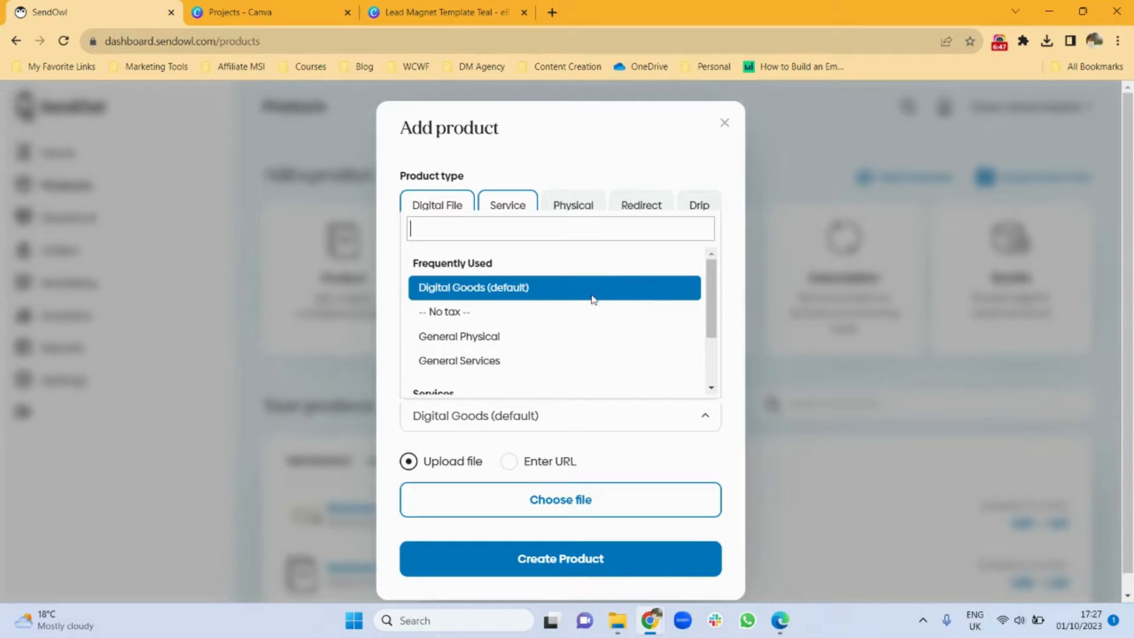
{"action": "left_click", "coordinate": [472, 313]}
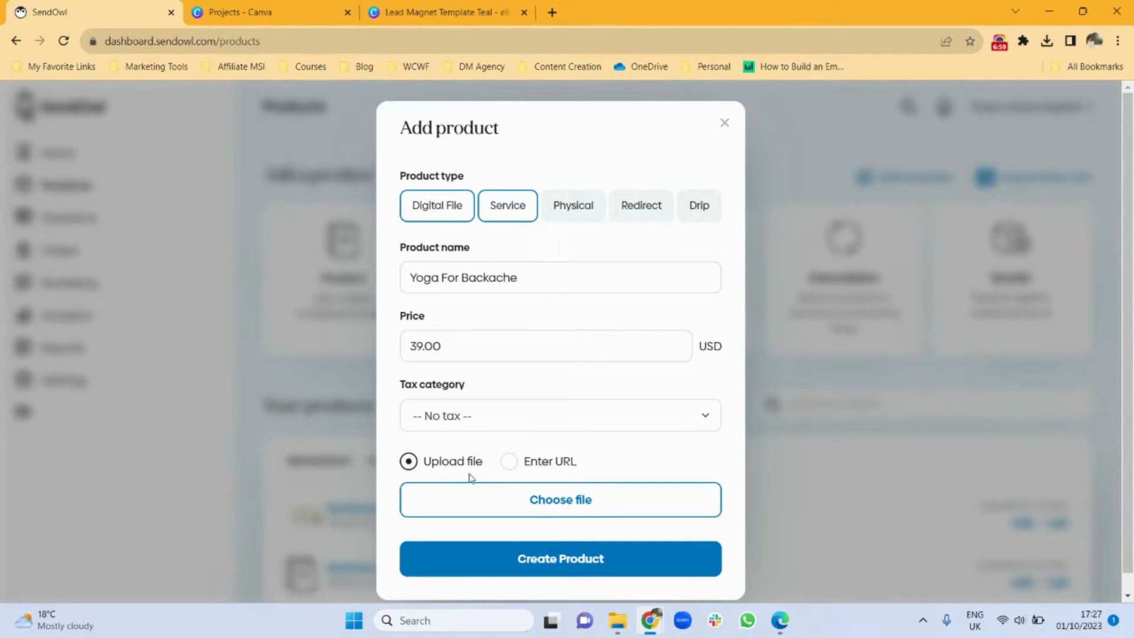
- Upload Lead Magnet Template Teal.pdf as the product file and create the product without PDF stamping
{"action": "left_click", "coordinate": [527, 507]}
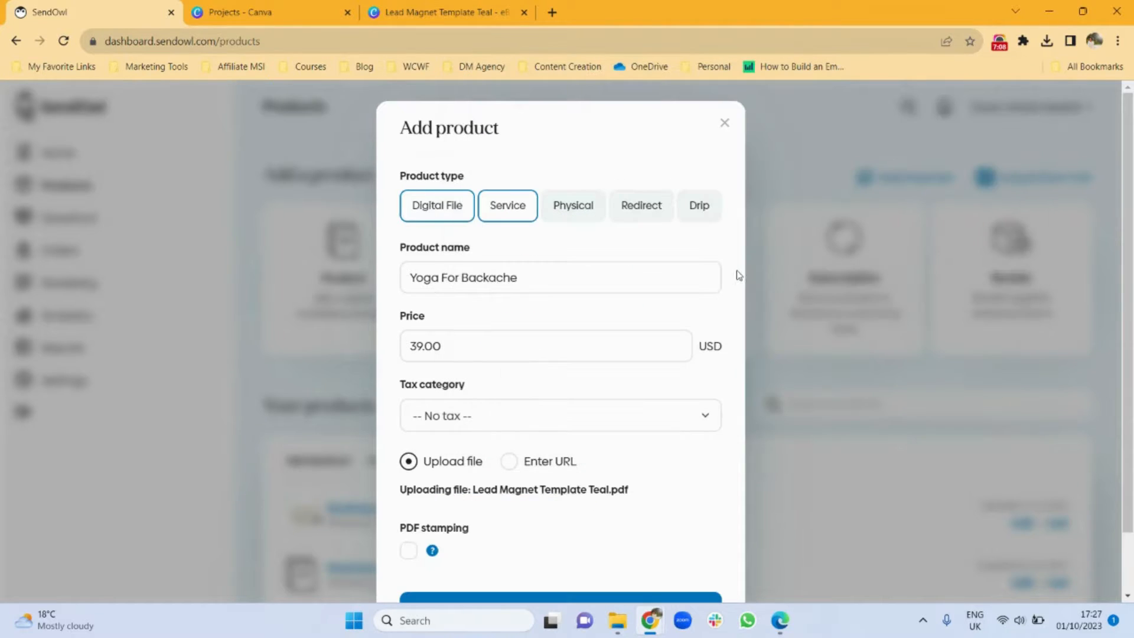
{"action": "scroll", "coordinate": [1131, 288], "scroll_direction": "down", "scroll_amount": 1}
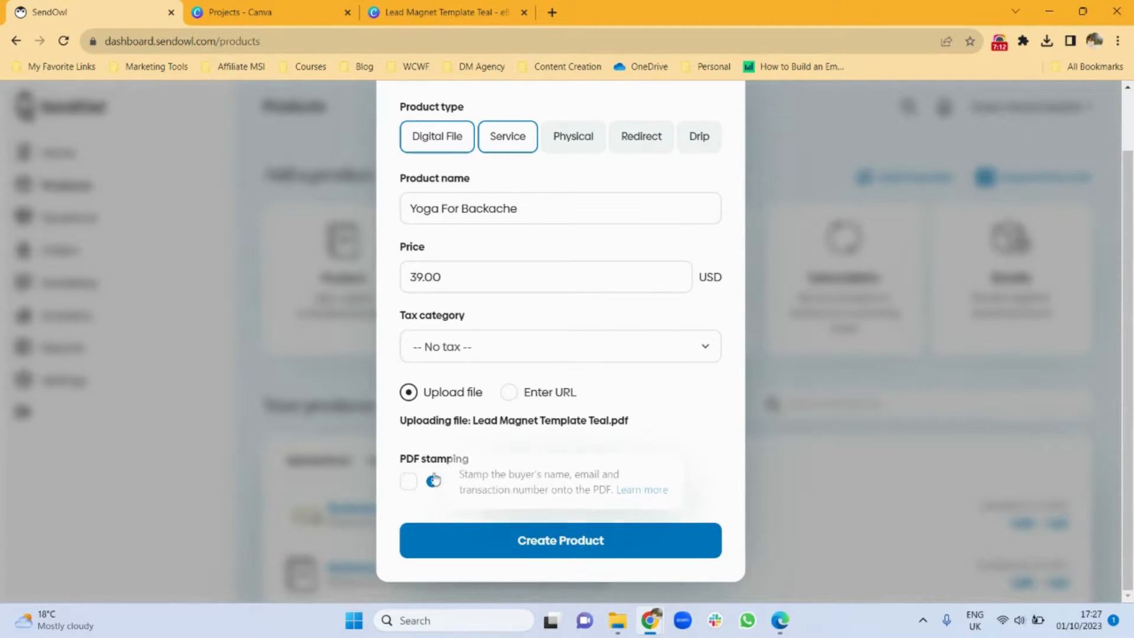
{"action": "mouse_move", "coordinate": [432, 483]}
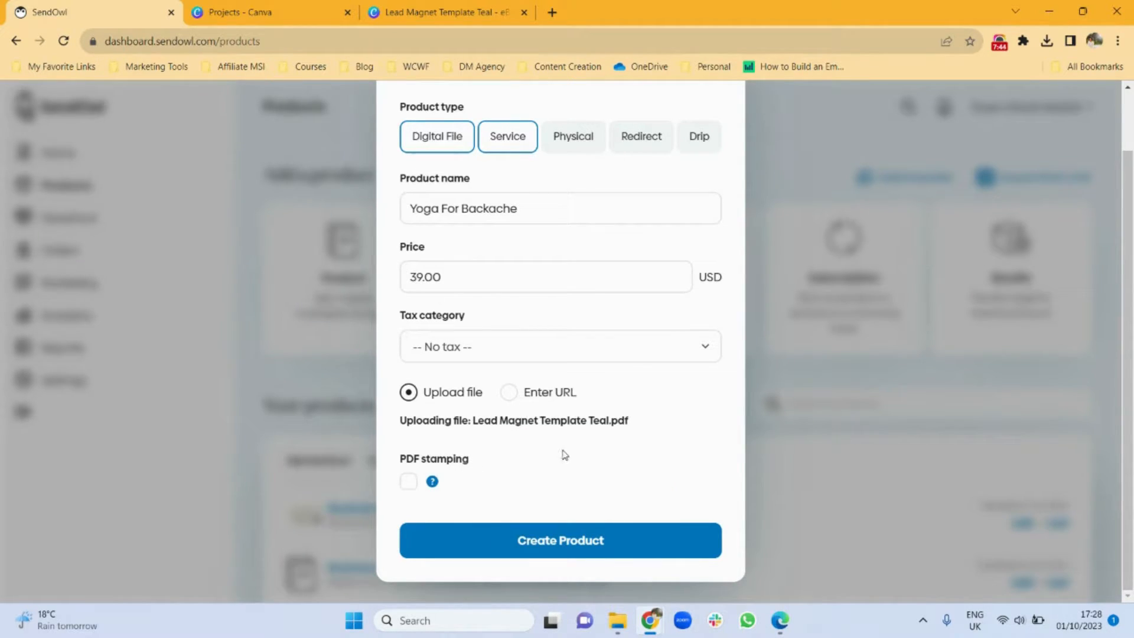
{"action": "left_click", "coordinate": [591, 548]}
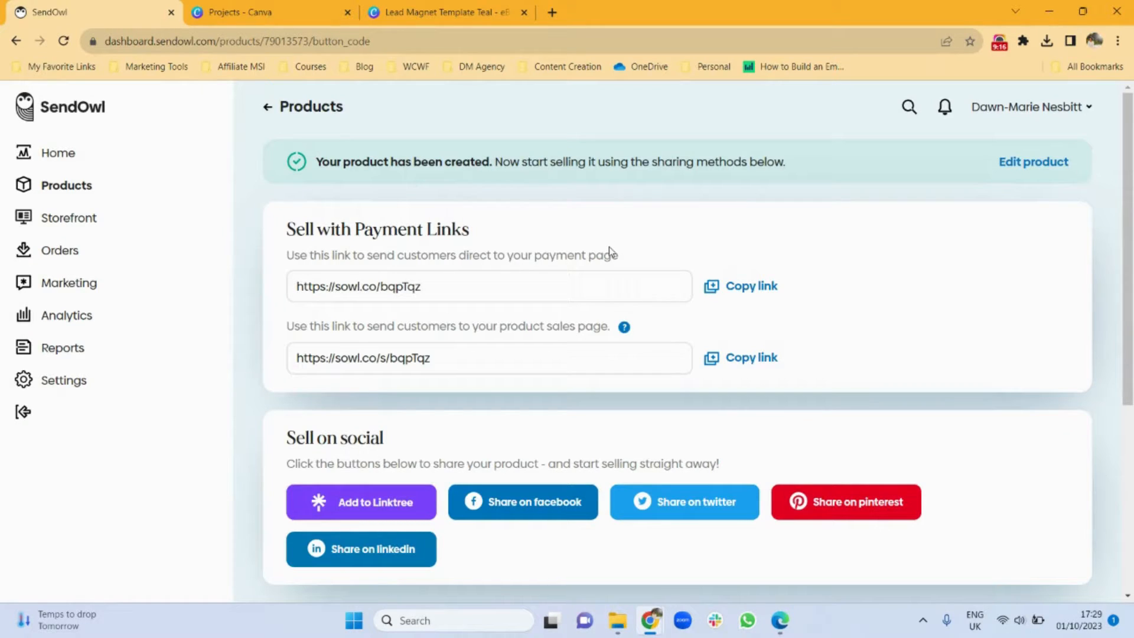
- Open the new product's details page and choose the Lead Magnet Template Teal Front Cover PNG as its product image
{"action": "left_click", "coordinate": [1042, 165]}
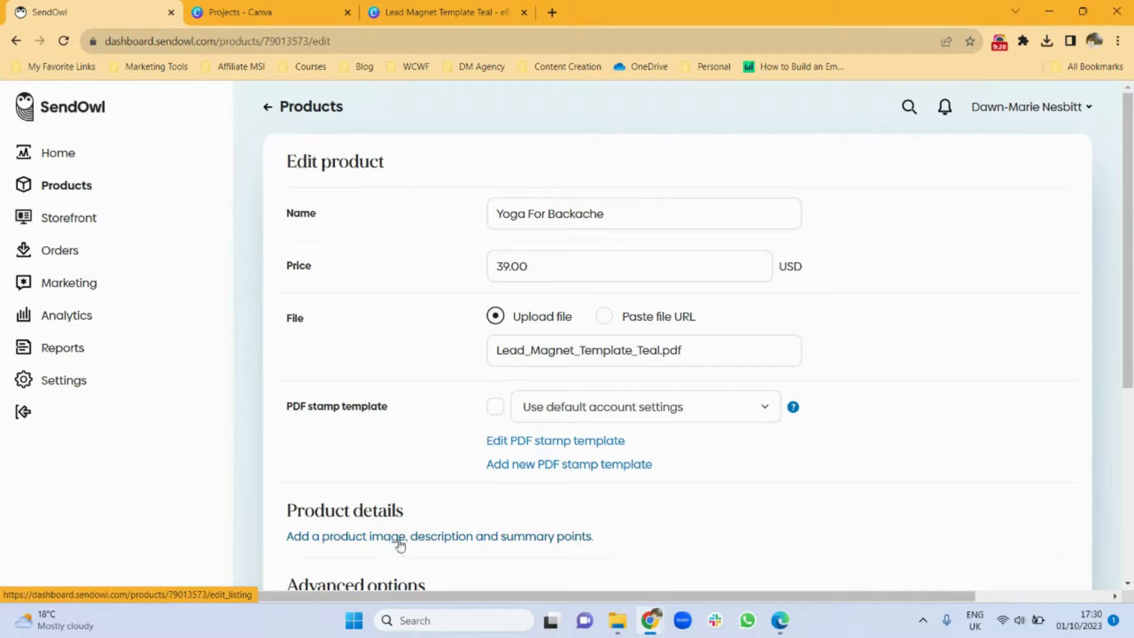
{"action": "left_click", "coordinate": [470, 538]}
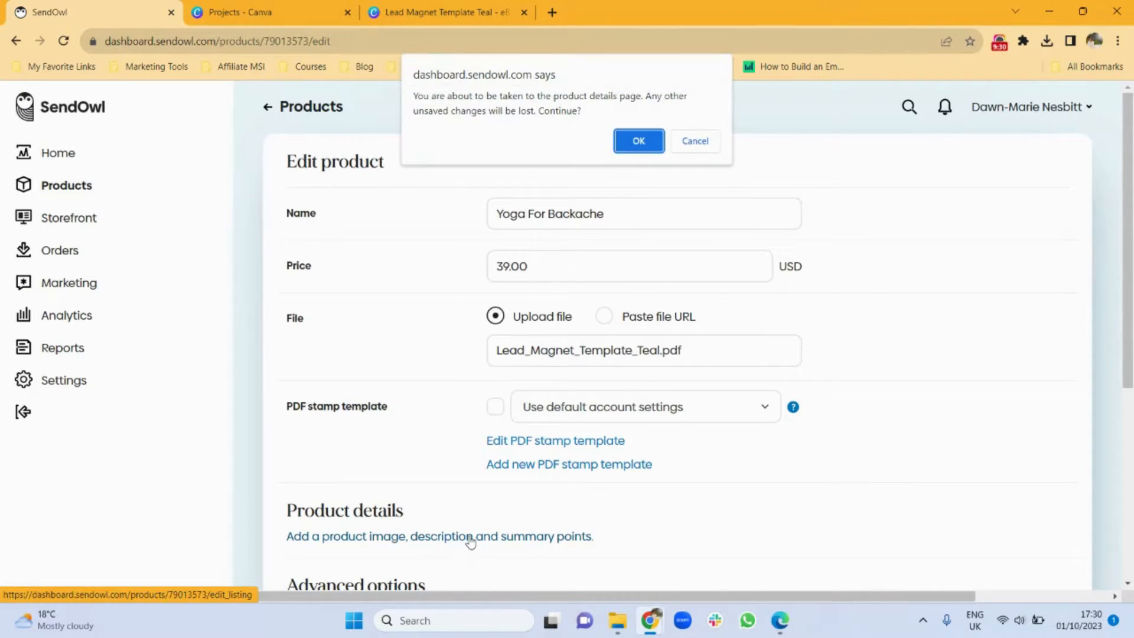
{"action": "left_click", "coordinate": [638, 142]}
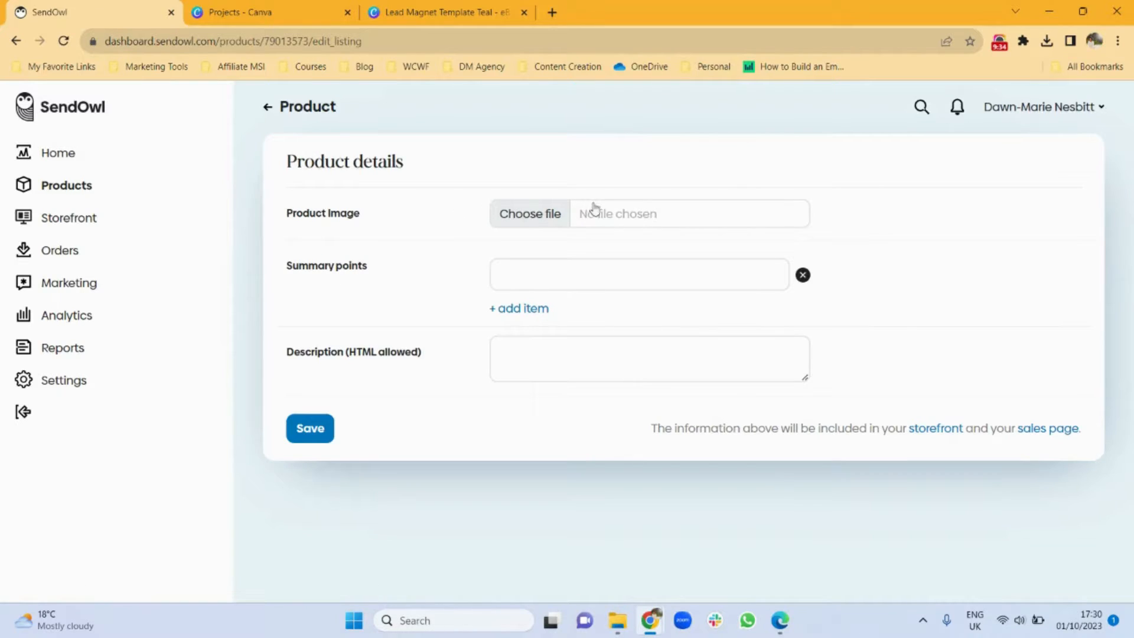
{"action": "left_click", "coordinate": [539, 220]}
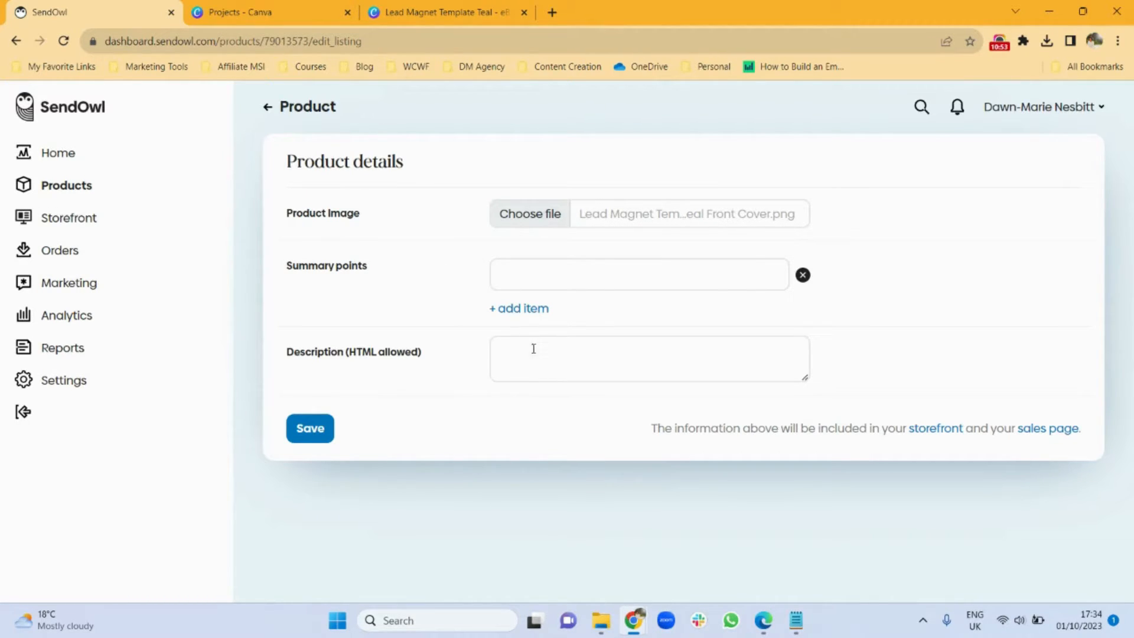
- Copy the opening "Discover relief with 'Yoga for Backache'" sentence from the Notepad sales copy into the description and save the product details
{"action": "left_click", "coordinate": [796, 620]}
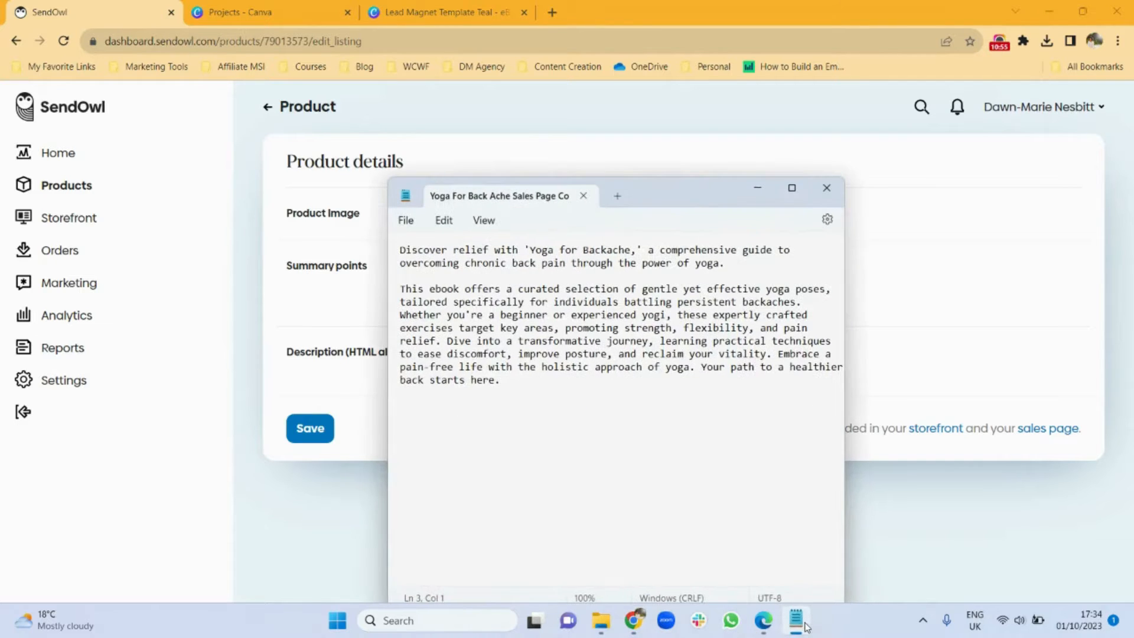
{"action": "left_click_drag", "start_coordinate": [725, 264], "coordinate": [399, 250]}
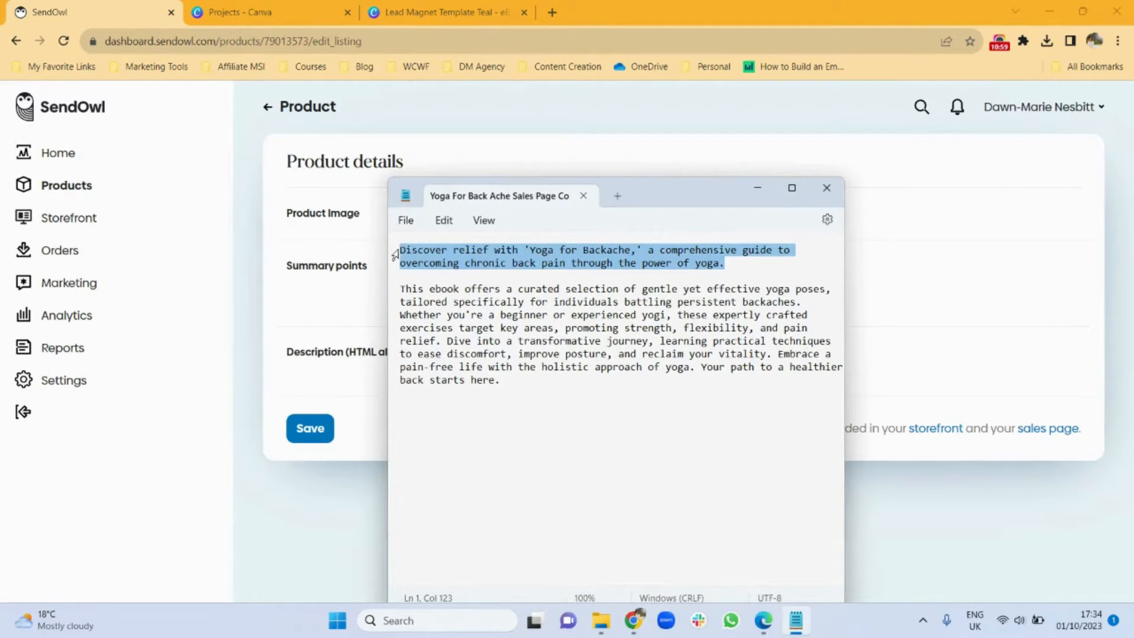
{"action": "left_click", "coordinate": [297, 367]}
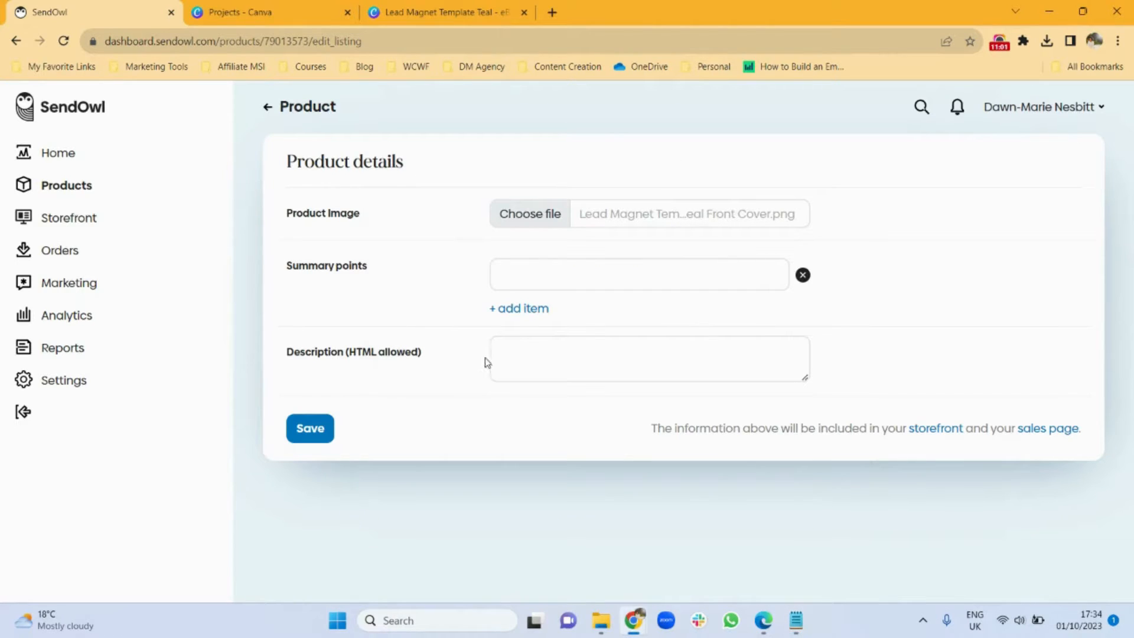
{"action": "left_click", "coordinate": [527, 345]}
{"action": "type", "text": "Discover relief with \"Yoga for Backache,\" a comprehensive guide to overcoming chronic back pain through the power of yoga."}
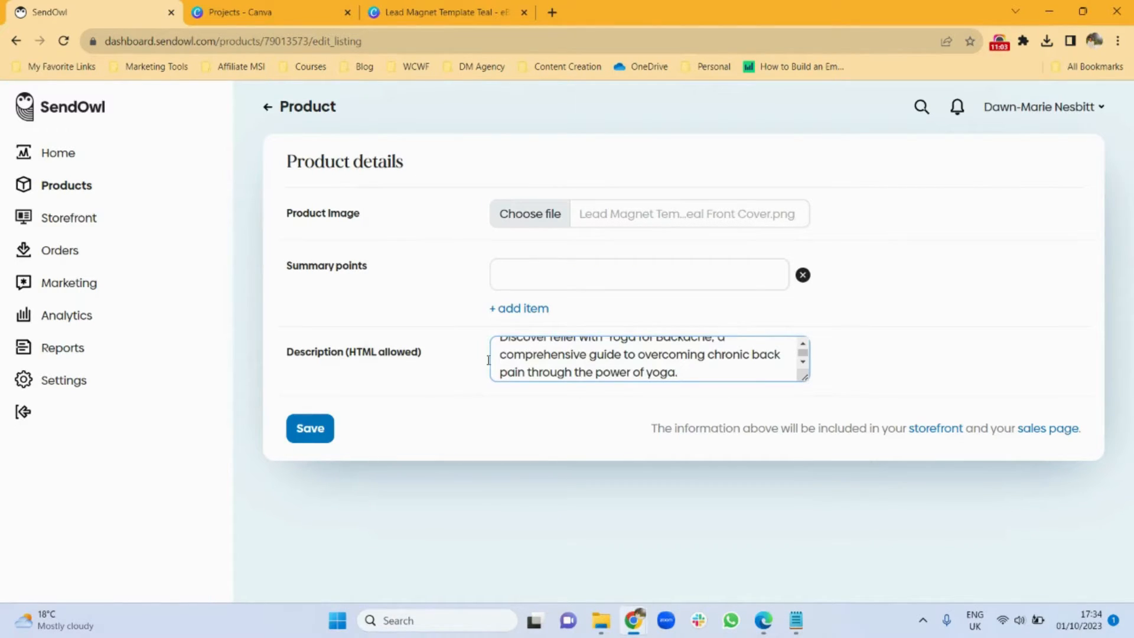
{"action": "left_click", "coordinate": [310, 429]}
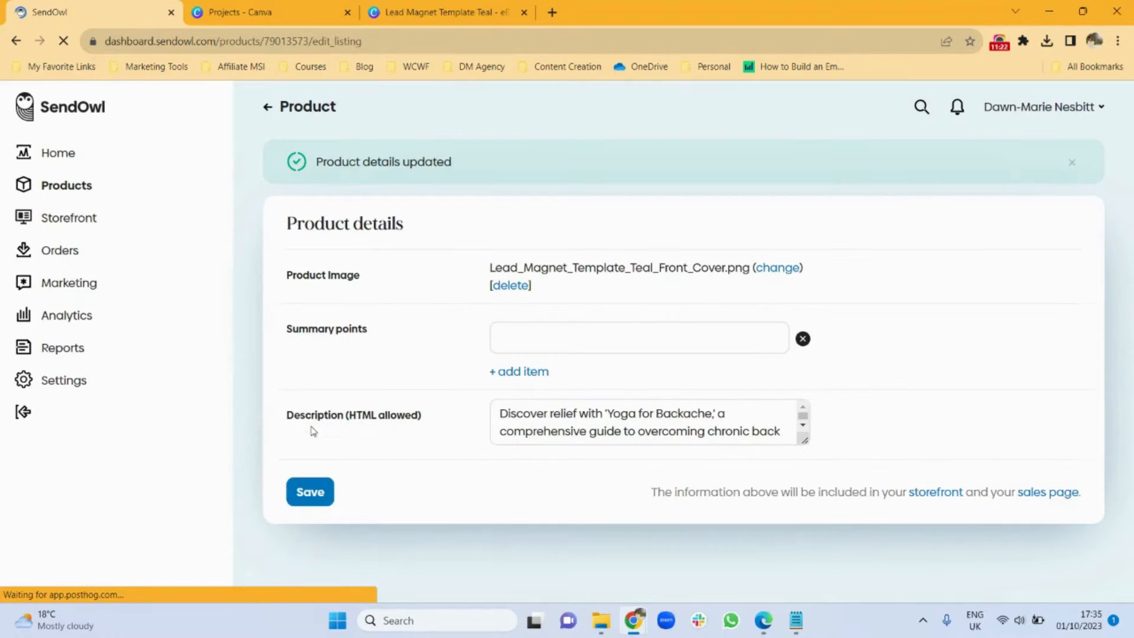
- Return to the product's edit page, expand the advanced options and keep Stripe Payments Sell Mode on Use default (Live)
{"action": "left_click", "coordinate": [266, 113]}
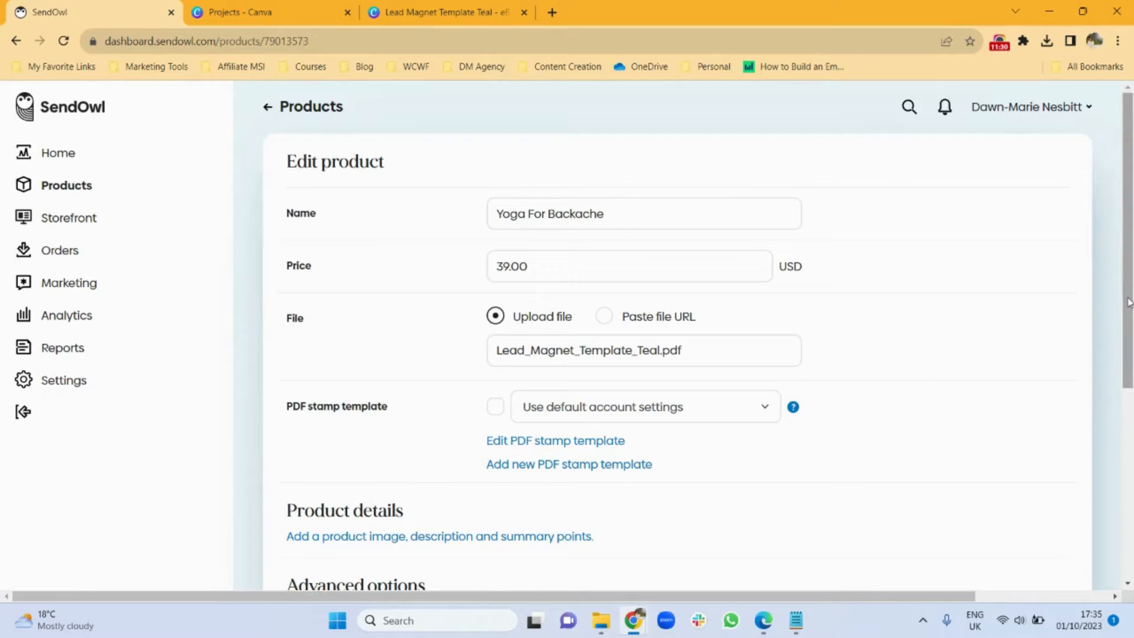
{"action": "left_click_drag", "start_coordinate": [1128, 304], "coordinate": [1128, 407]}
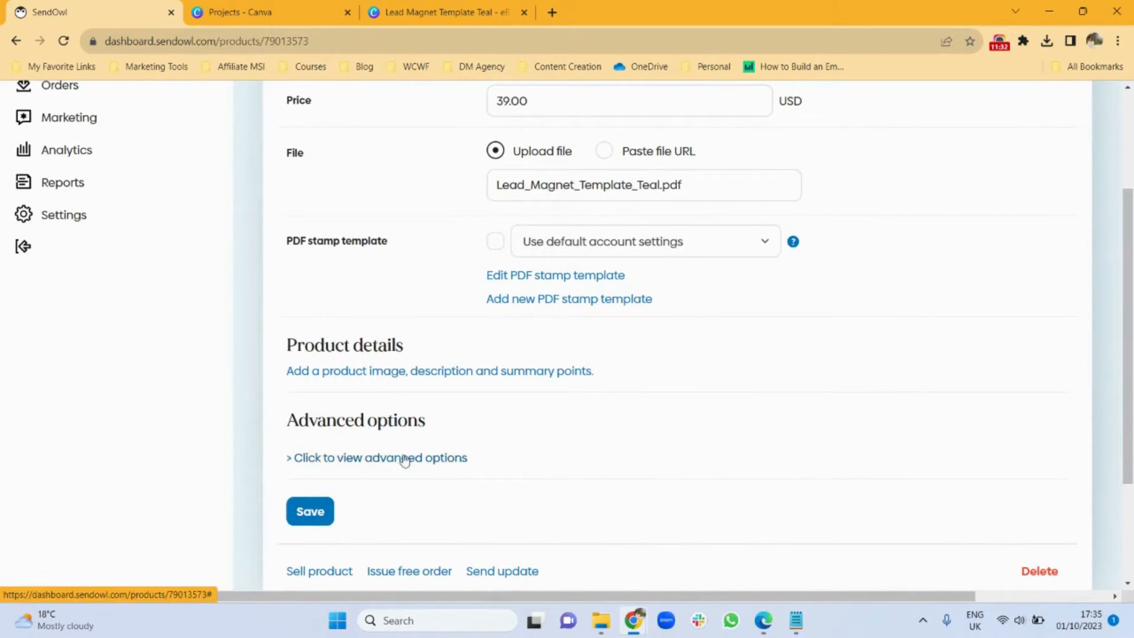
{"action": "left_click", "coordinate": [383, 460]}
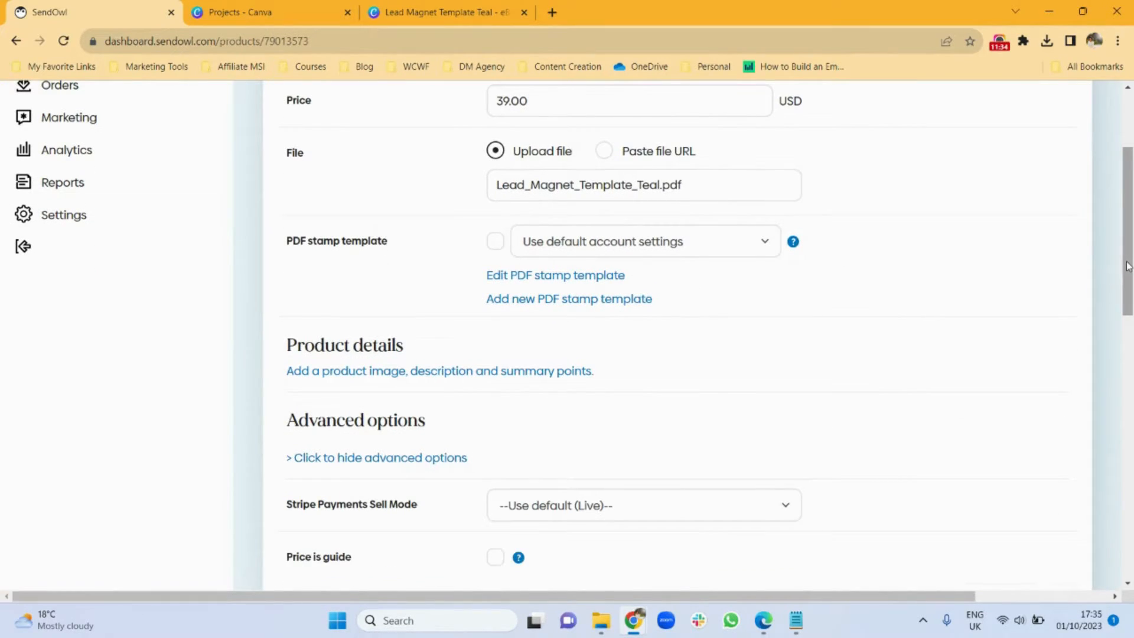
{"action": "left_click_drag", "start_coordinate": [1129, 267], "coordinate": [1128, 330]}
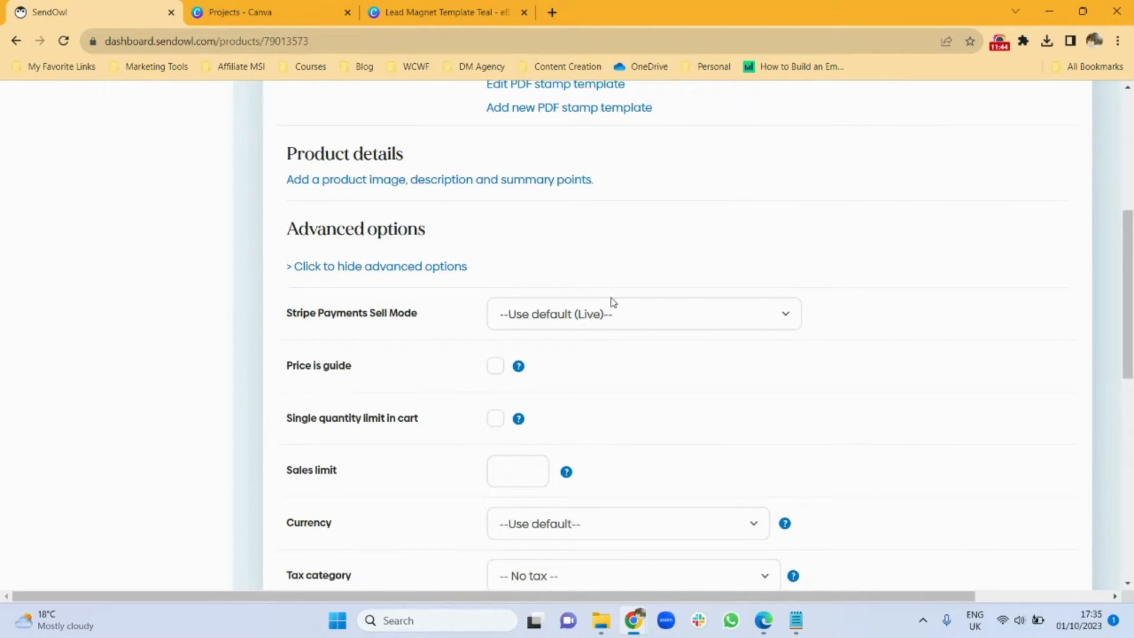
{"action": "left_click", "coordinate": [793, 317]}
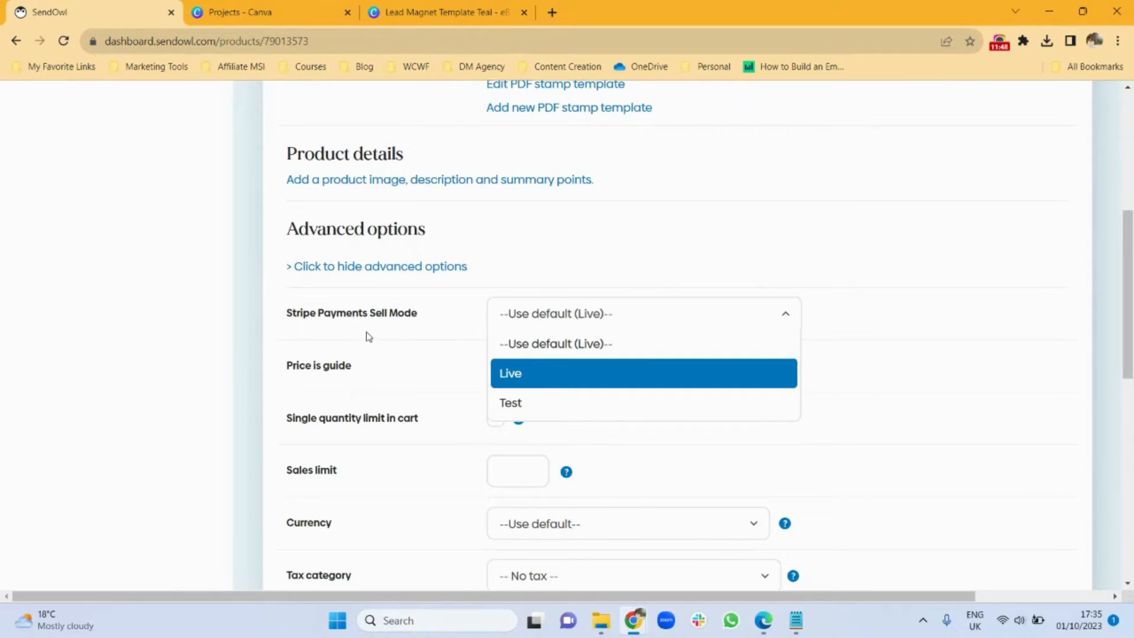
{"action": "left_click", "coordinate": [553, 354]}
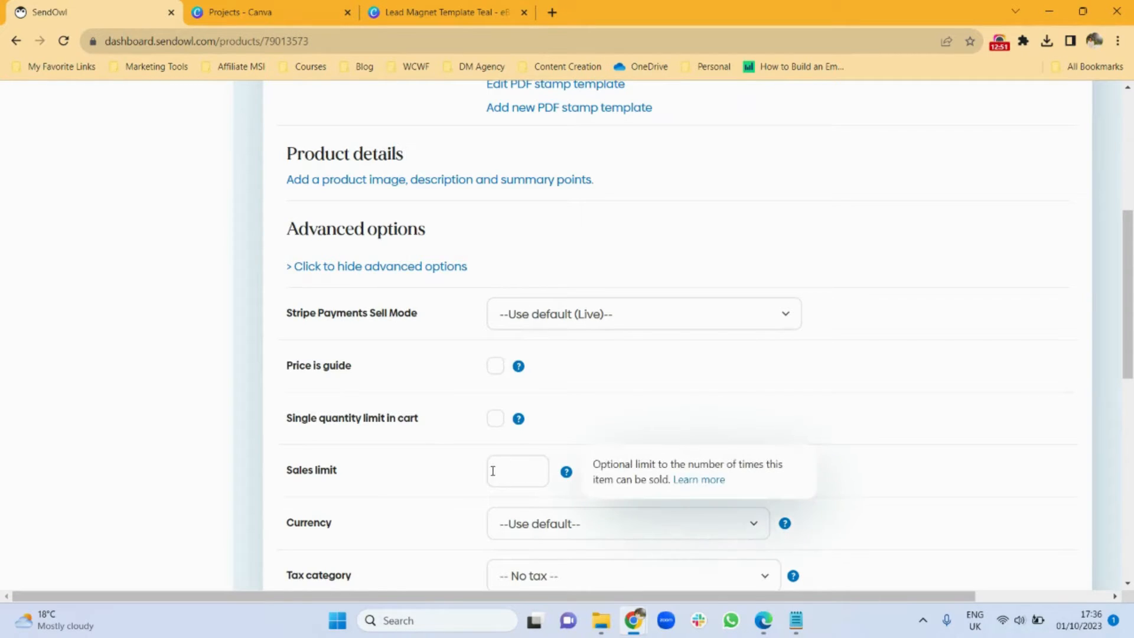
- Set the product's currency to United States Dollar ($) and check the tax categories, keeping No tax
{"action": "left_click_drag", "start_coordinate": [1129, 321], "coordinate": [1129, 398]}
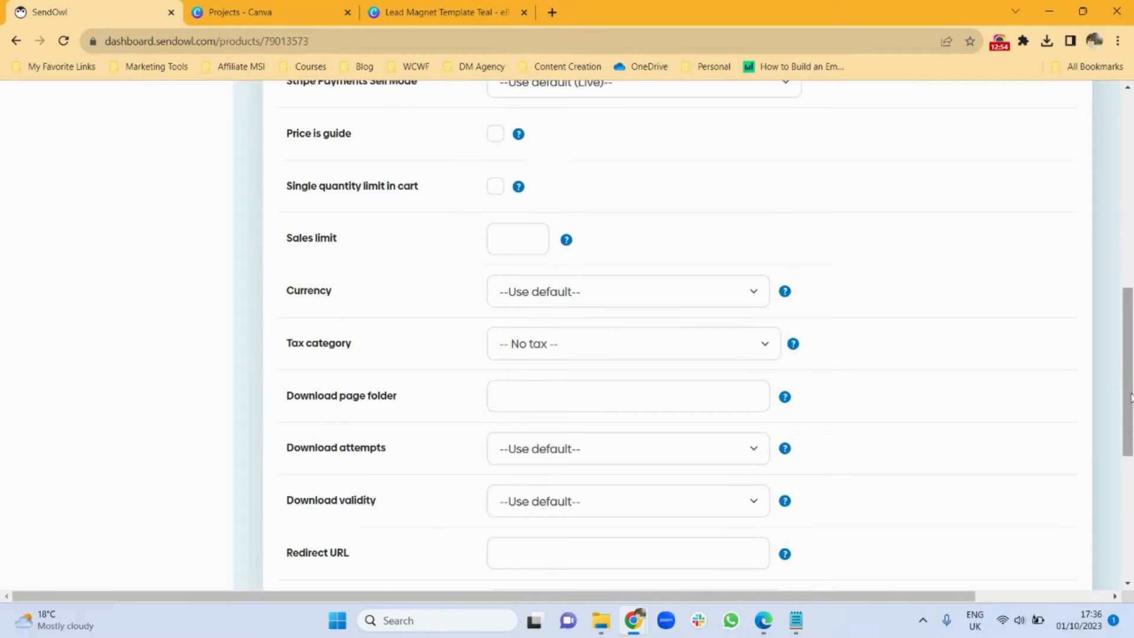
{"action": "left_click", "coordinate": [754, 299]}
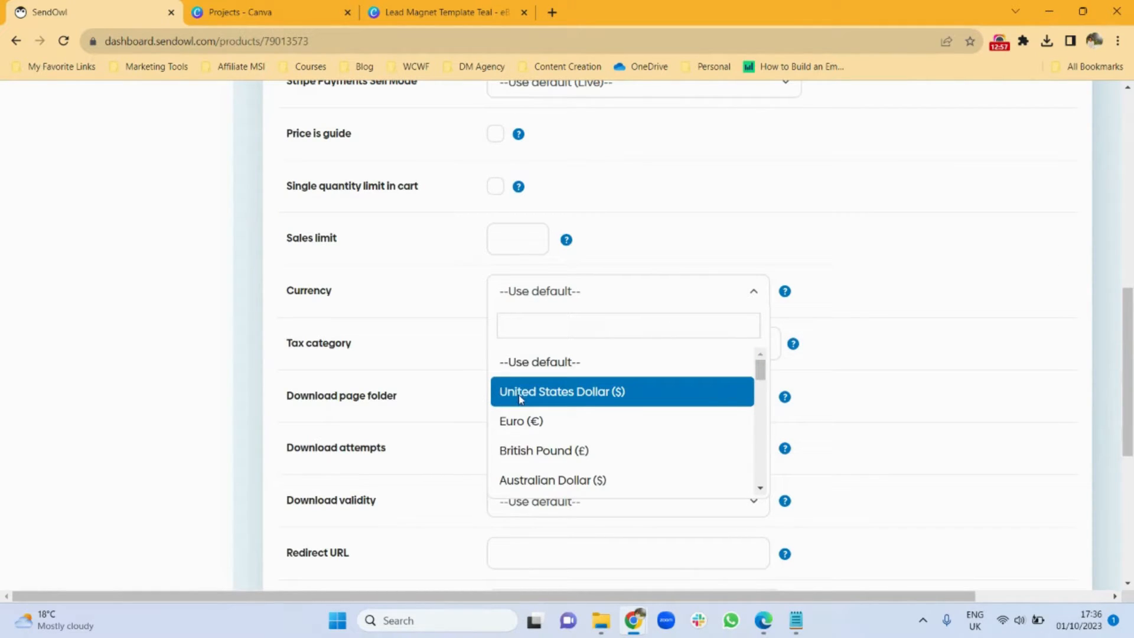
{"action": "left_click", "coordinate": [519, 398]}
{"action": "left_click", "coordinate": [755, 293]}
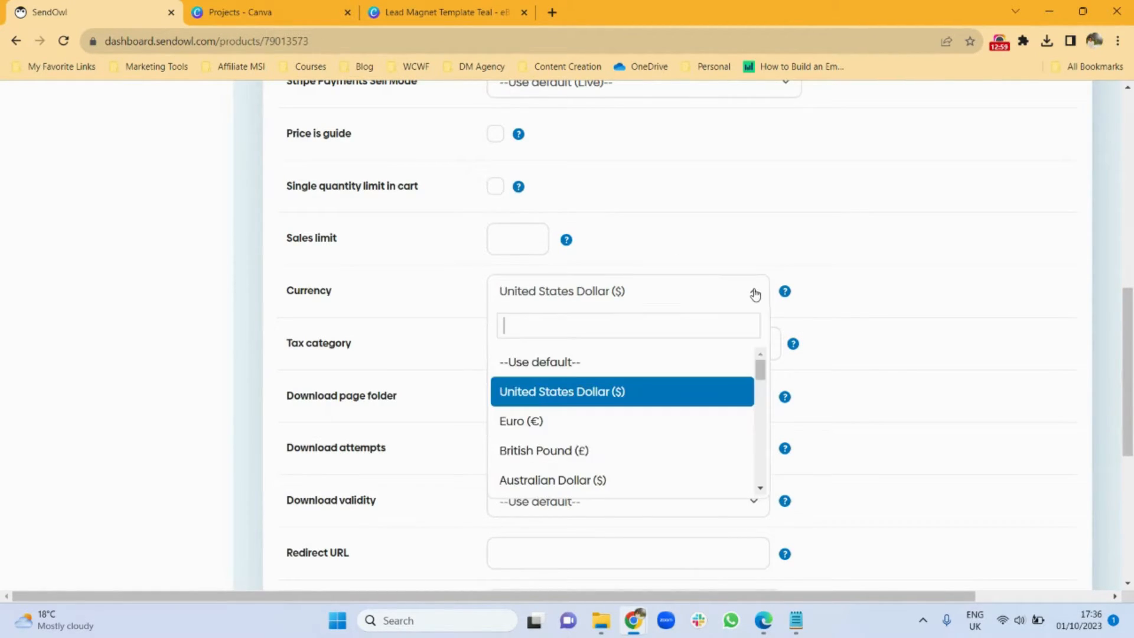
{"action": "mouse_move", "coordinate": [763, 367]}
{"action": "left_mouse_down"}
{"action": "mouse_move", "coordinate": [765, 479]}
{"action": "mouse_move", "coordinate": [760, 368]}
{"action": "left_mouse_up"}
{"action": "left_click", "coordinate": [574, 400]}
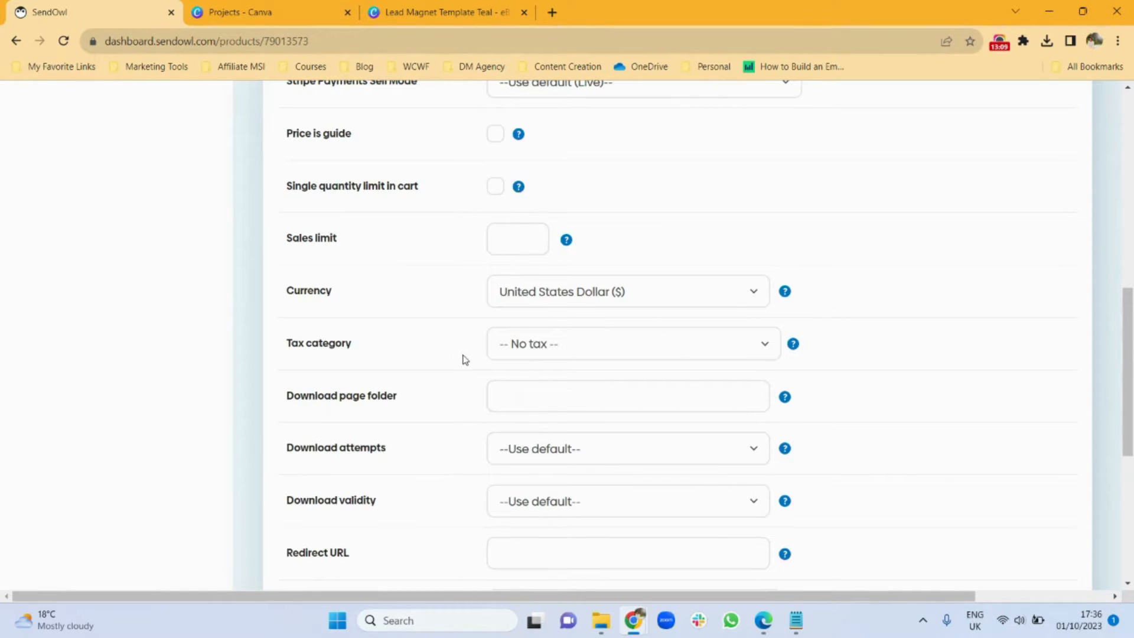
{"action": "left_click", "coordinate": [615, 346]}
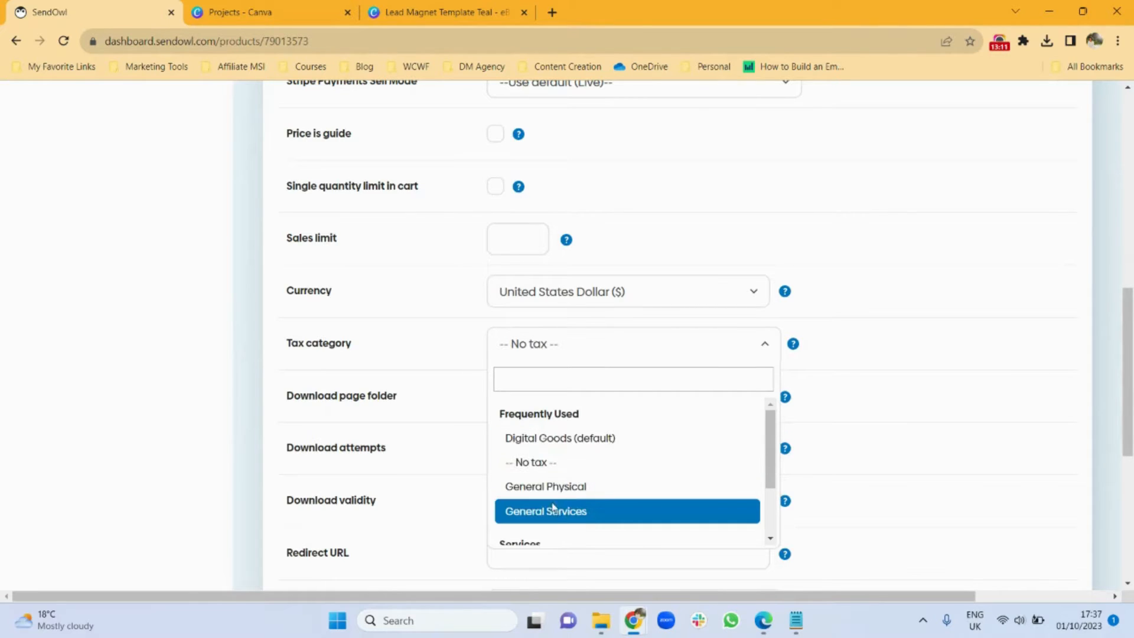
{"action": "left_click", "coordinate": [456, 352]}
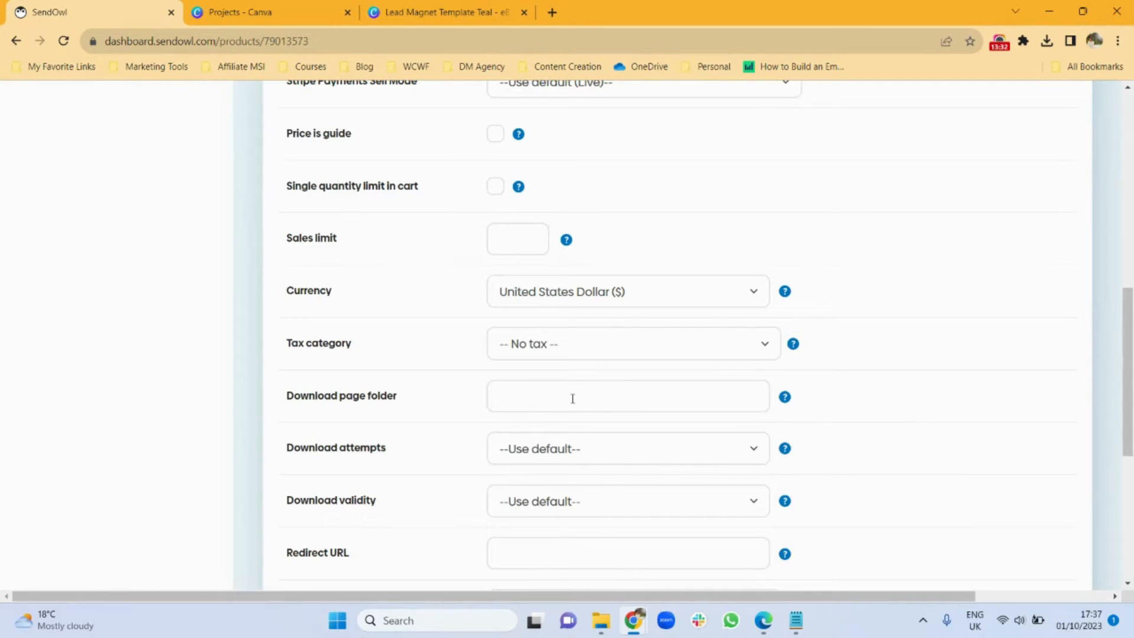
- Limit the product to 3 downloads with a download validity of One week, and save the product
{"action": "left_click", "coordinate": [587, 458]}
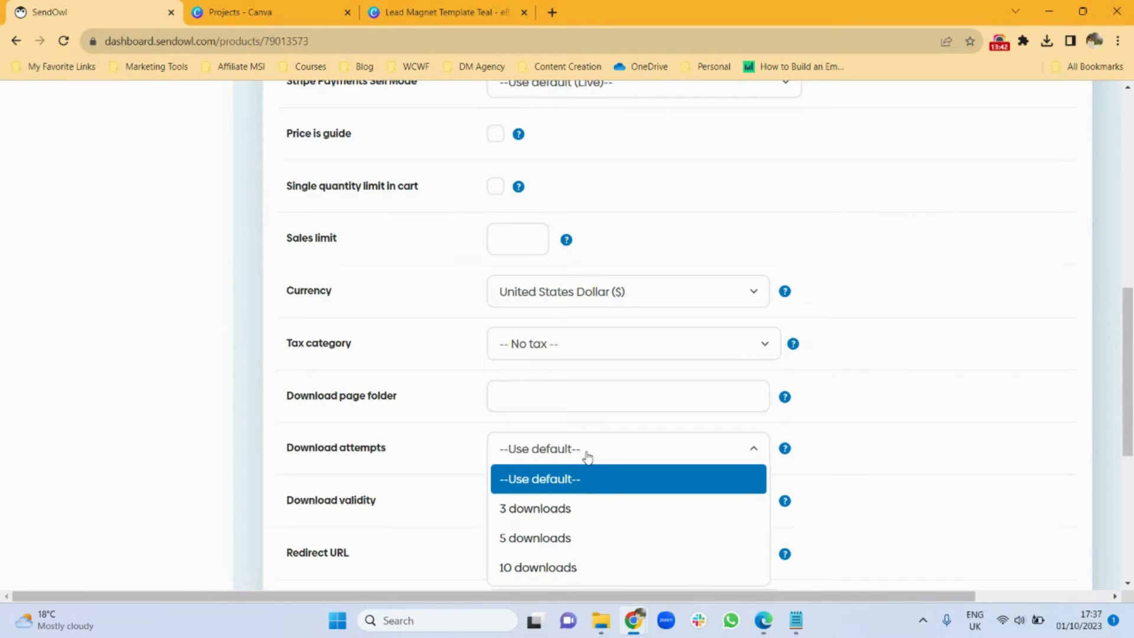
{"action": "left_click", "coordinate": [561, 508]}
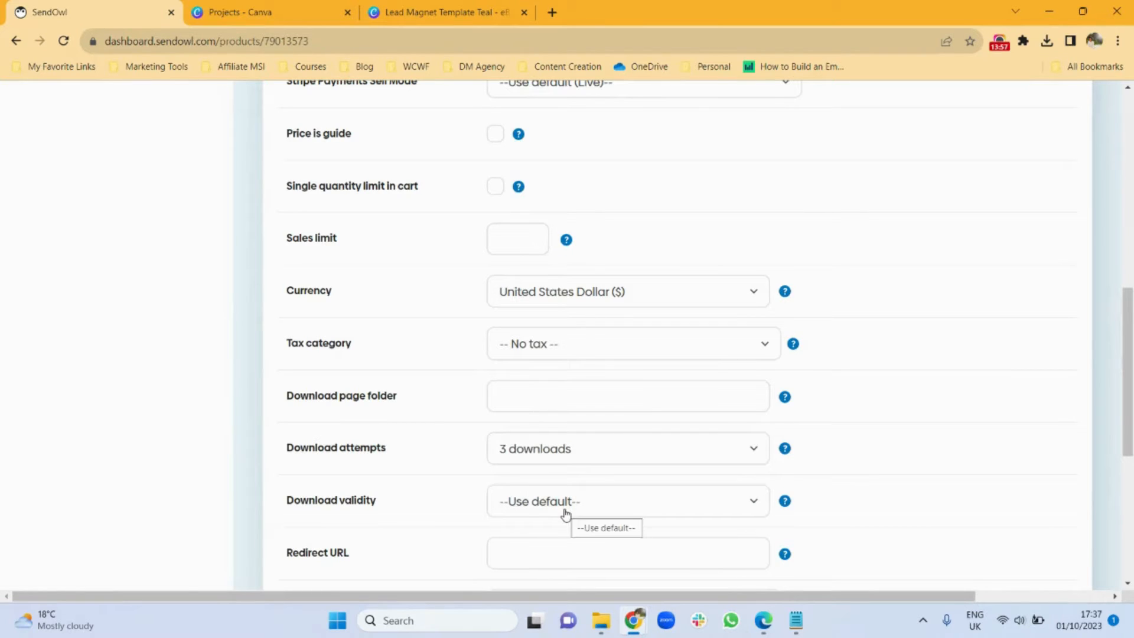
{"action": "left_click_drag", "start_coordinate": [1130, 410], "coordinate": [1129, 477]}
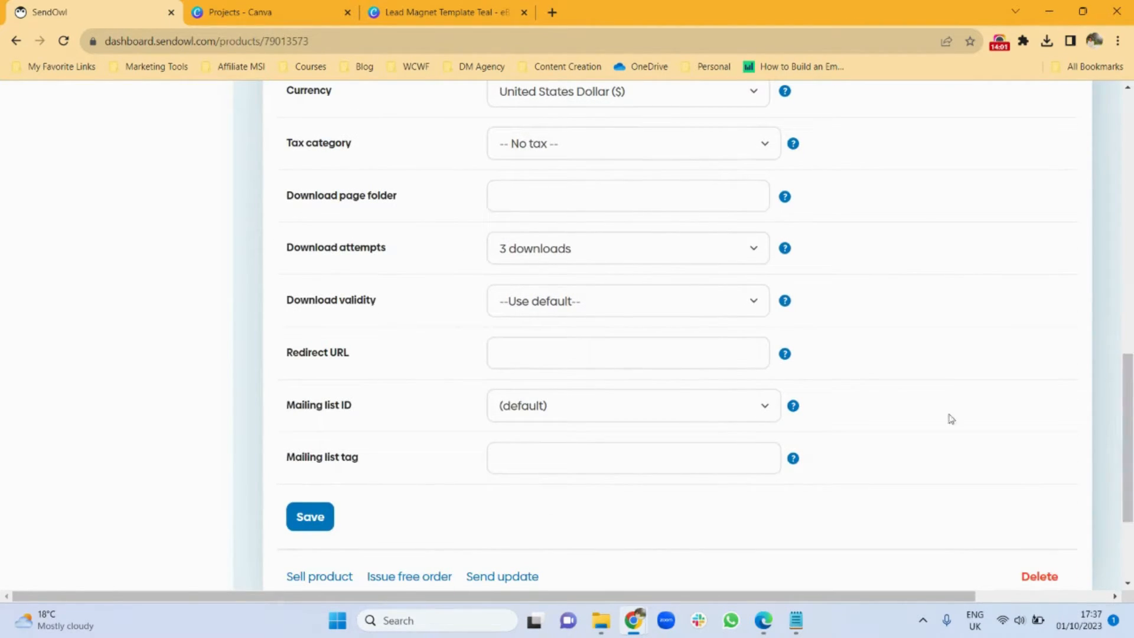
{"action": "left_click", "coordinate": [728, 308]}
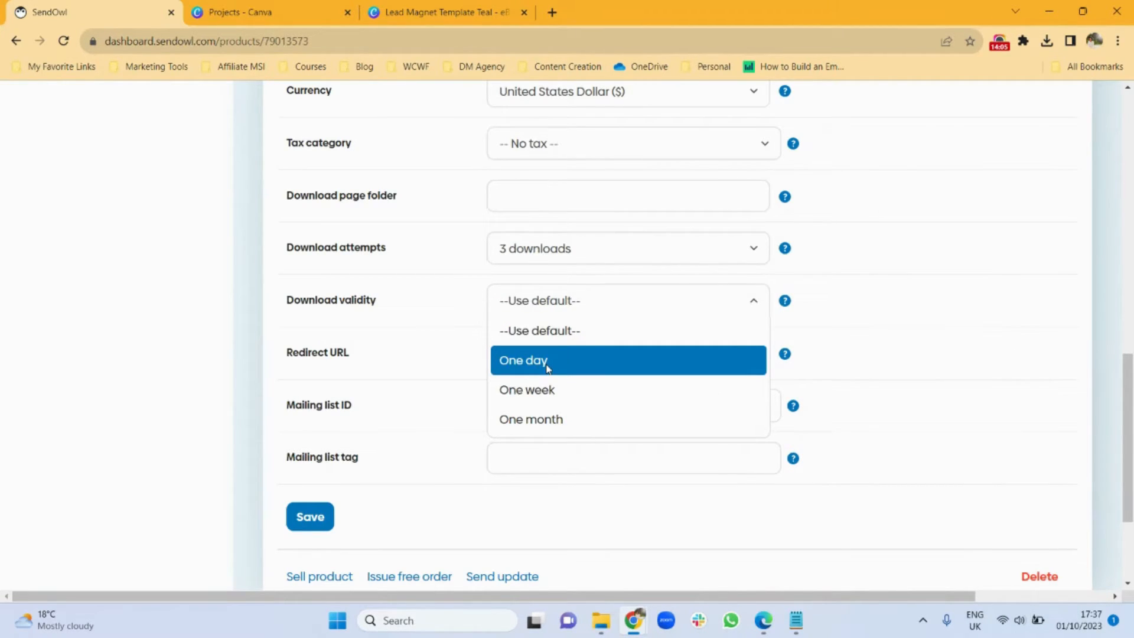
{"action": "left_click", "coordinate": [524, 399]}
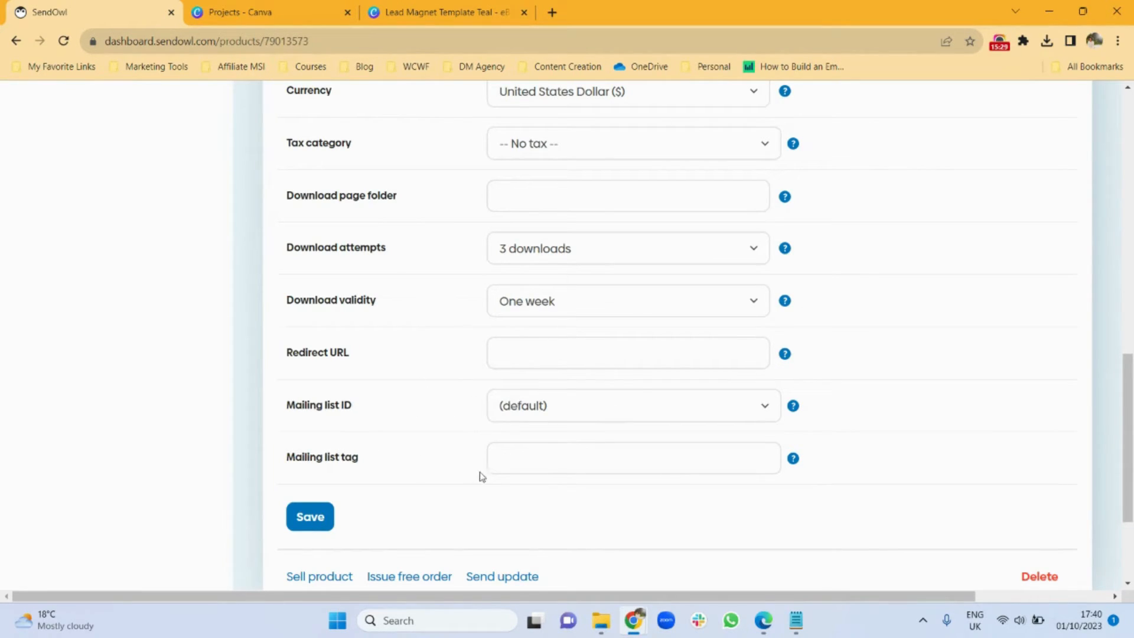
{"action": "left_click", "coordinate": [315, 524]}
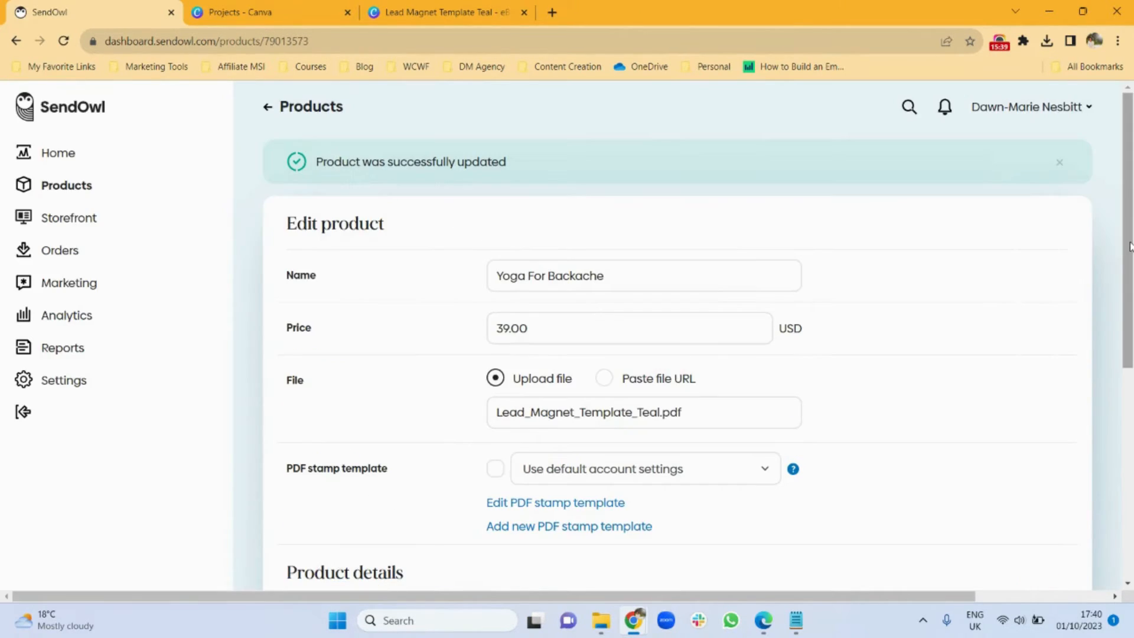
- Open the checkout templates from the account settings and review the available SendOwl checkout designs
{"action": "left_click_drag", "start_coordinate": [1128, 248], "coordinate": [1129, 389]}
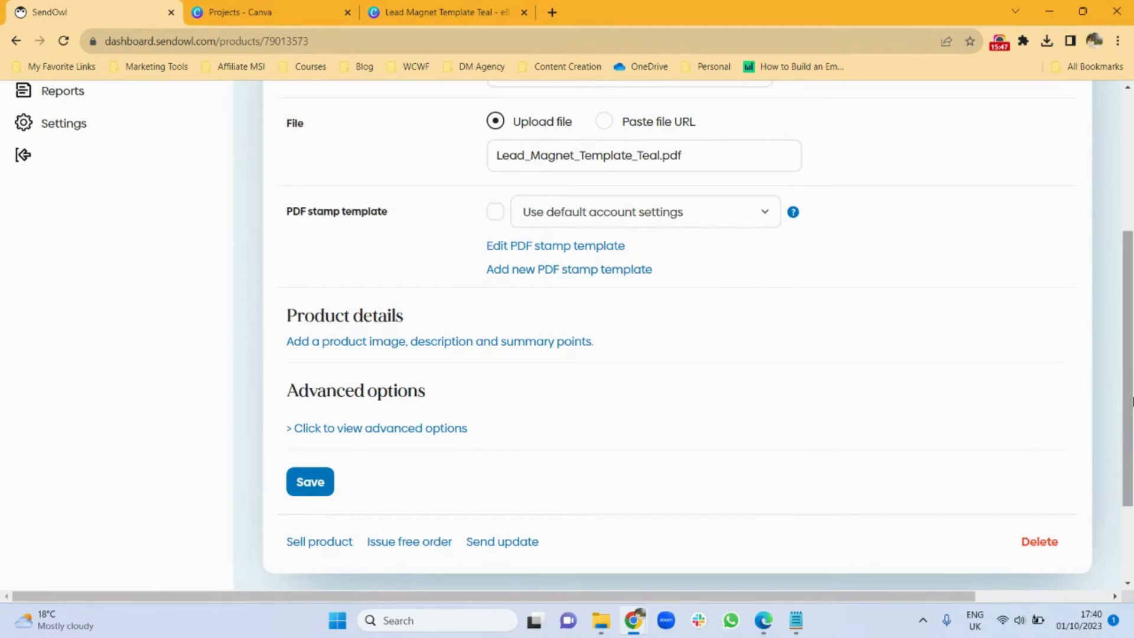
{"action": "left_click_drag", "start_coordinate": [1130, 402], "coordinate": [1127, 263]}
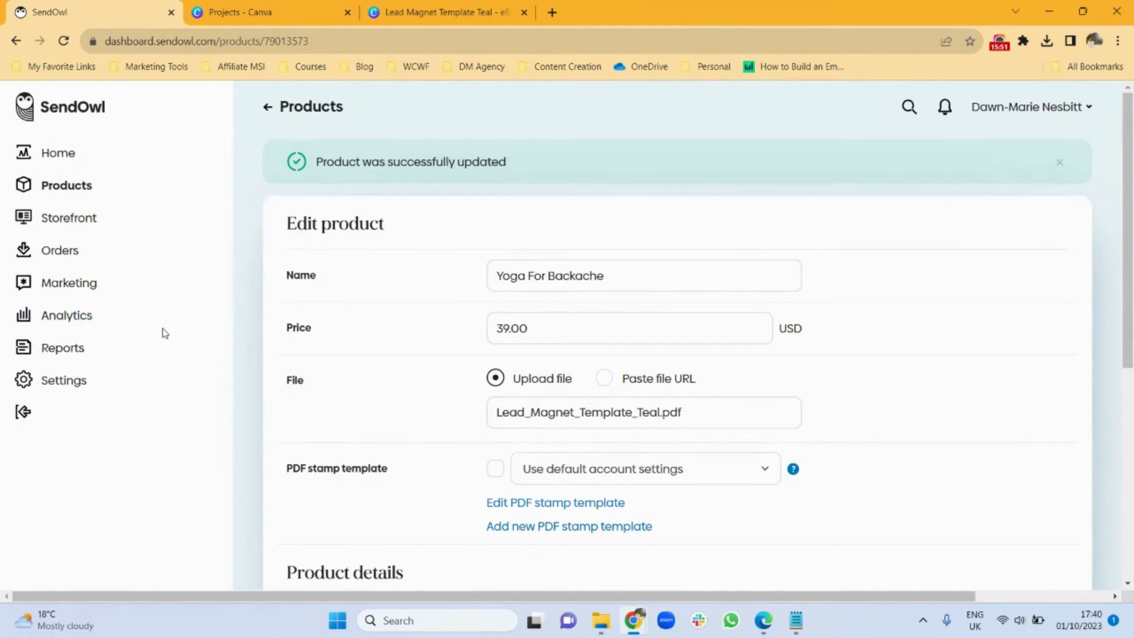
{"action": "left_click", "coordinate": [69, 383]}
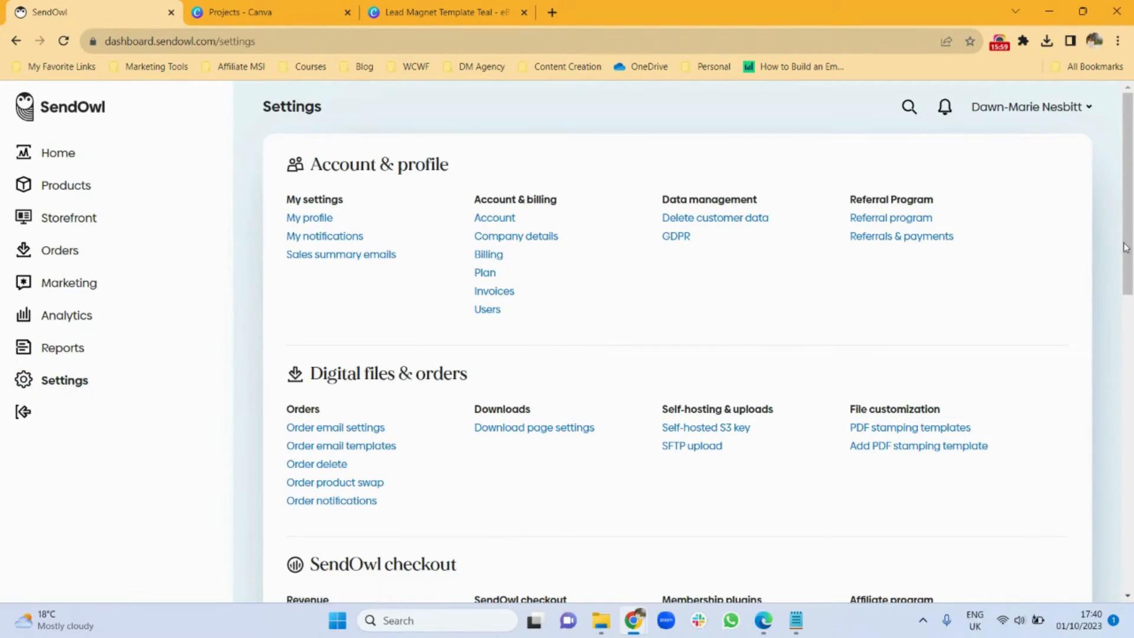
{"action": "left_click_drag", "start_coordinate": [1118, 248], "coordinate": [1130, 374]}
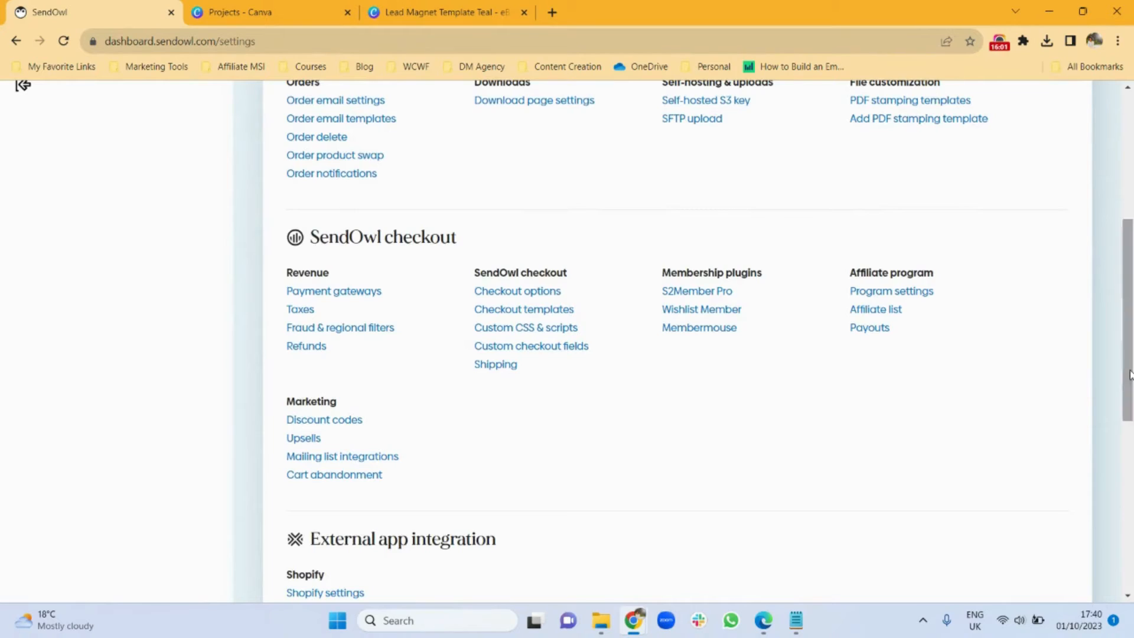
{"action": "left_click", "coordinate": [509, 312]}
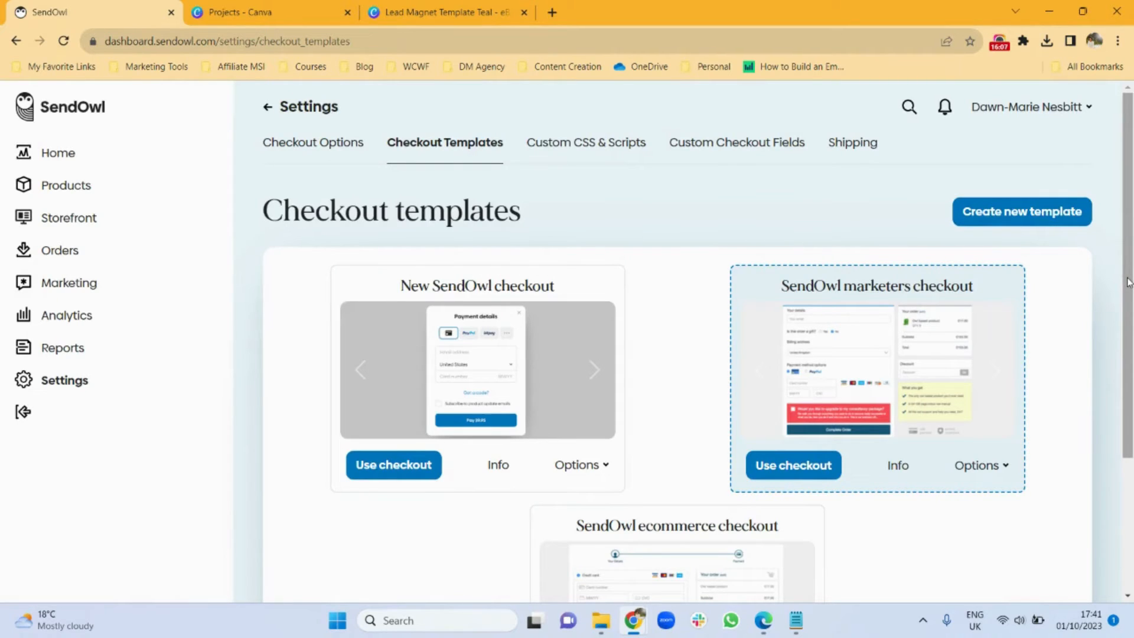
{"action": "left_click_drag", "start_coordinate": [1128, 282], "coordinate": [1128, 335]}
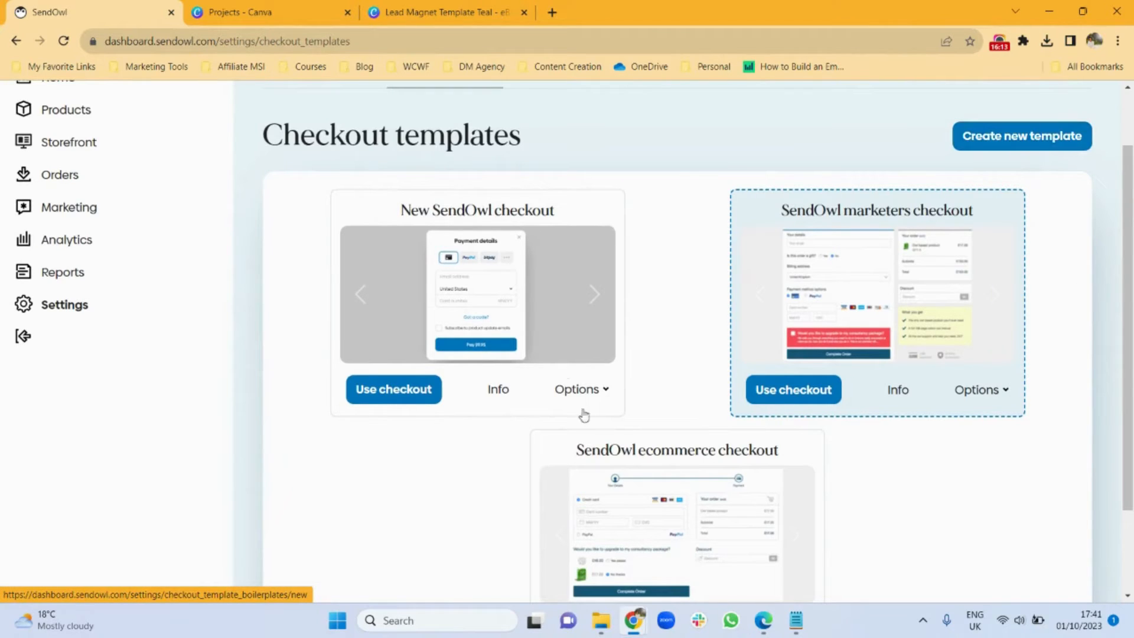
{"action": "left_click_drag", "start_coordinate": [1130, 416], "coordinate": [1121, 461]}
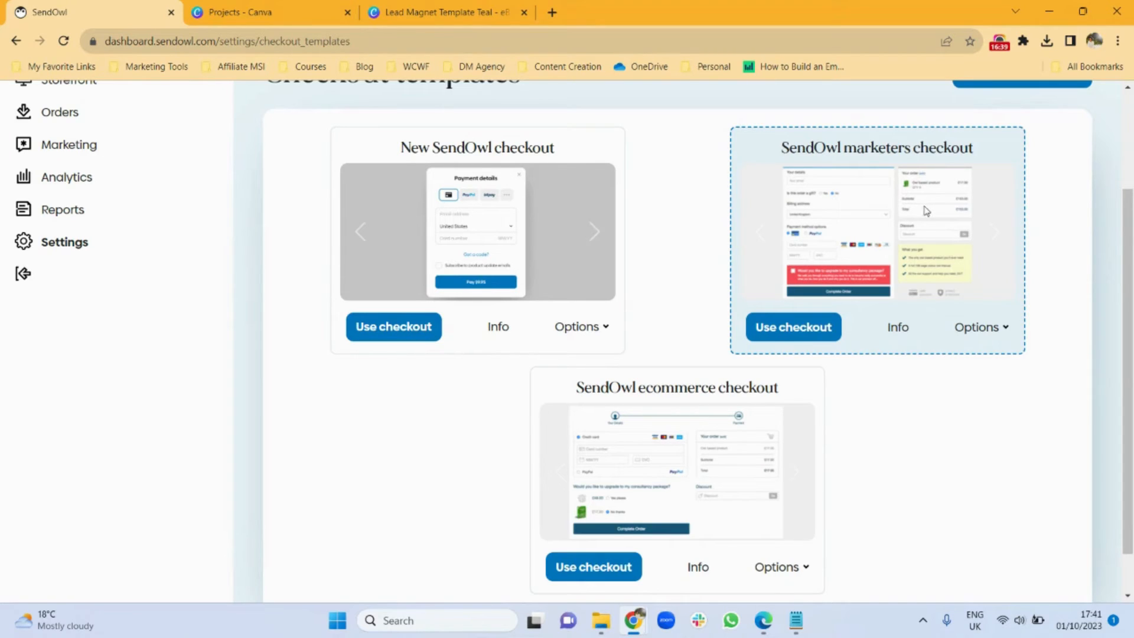
{"action": "scroll", "coordinate": [1129, 279], "scroll_direction": "up", "scroll_amount": 3}
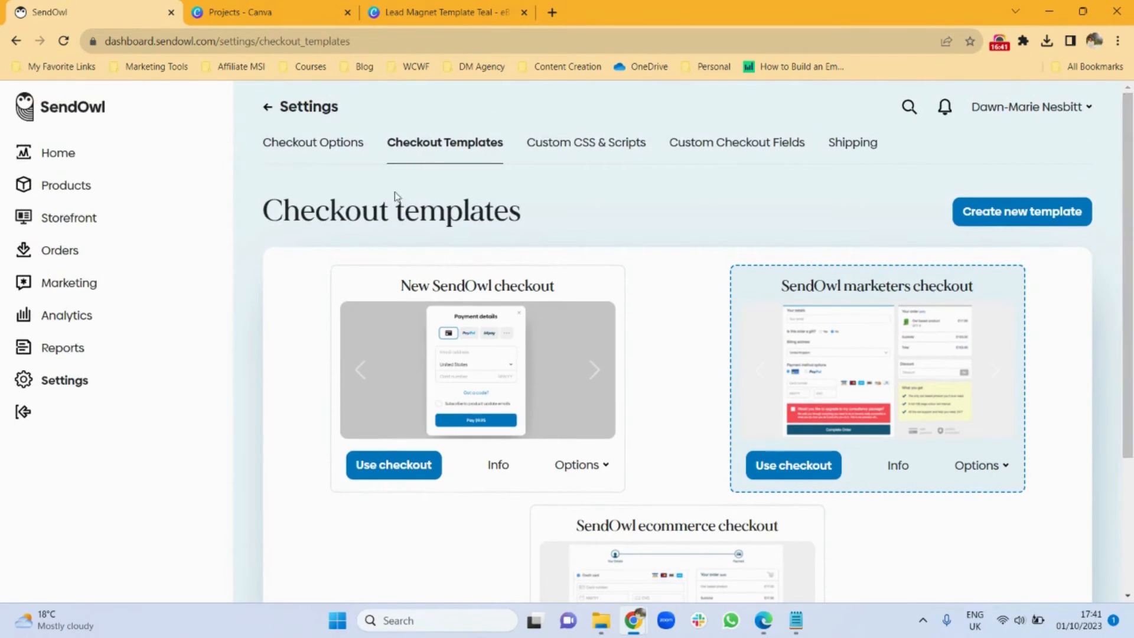
- Find Yoga For Backache in the products list and open its Sell page
{"action": "left_click", "coordinate": [71, 191]}
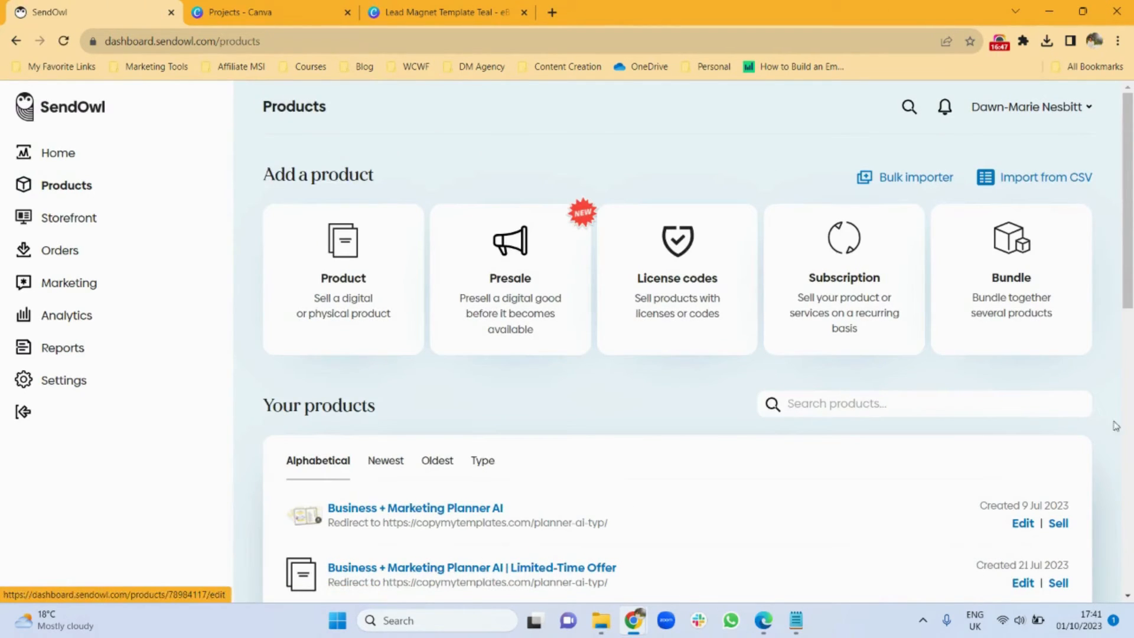
{"action": "left_click_drag", "start_coordinate": [1128, 242], "coordinate": [1102, 526]}
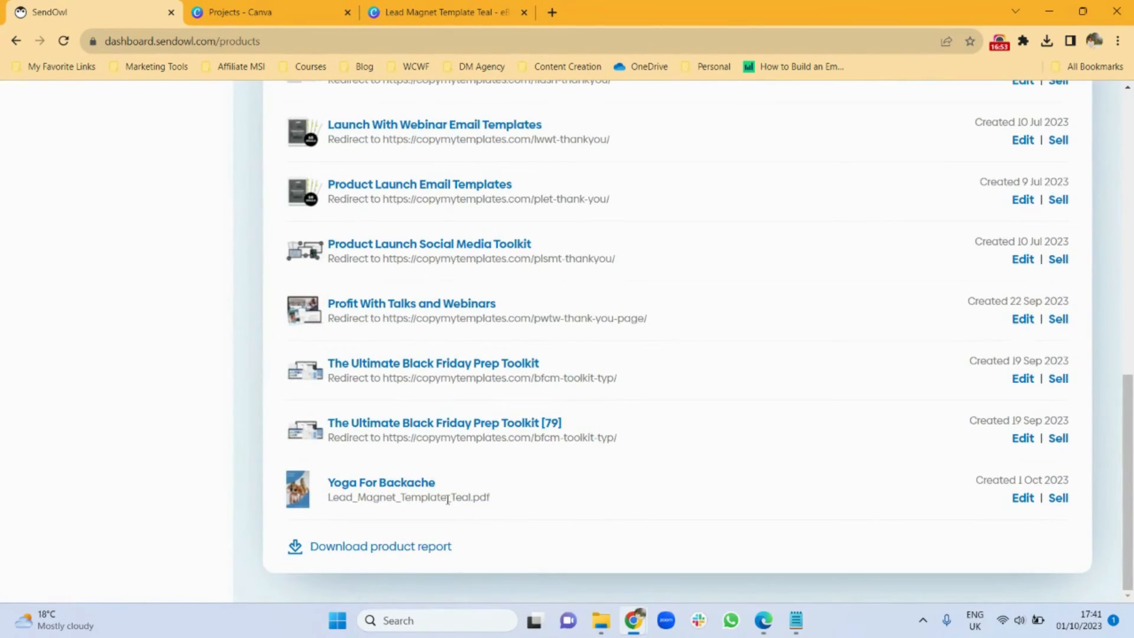
{"action": "left_click", "coordinate": [1058, 499]}
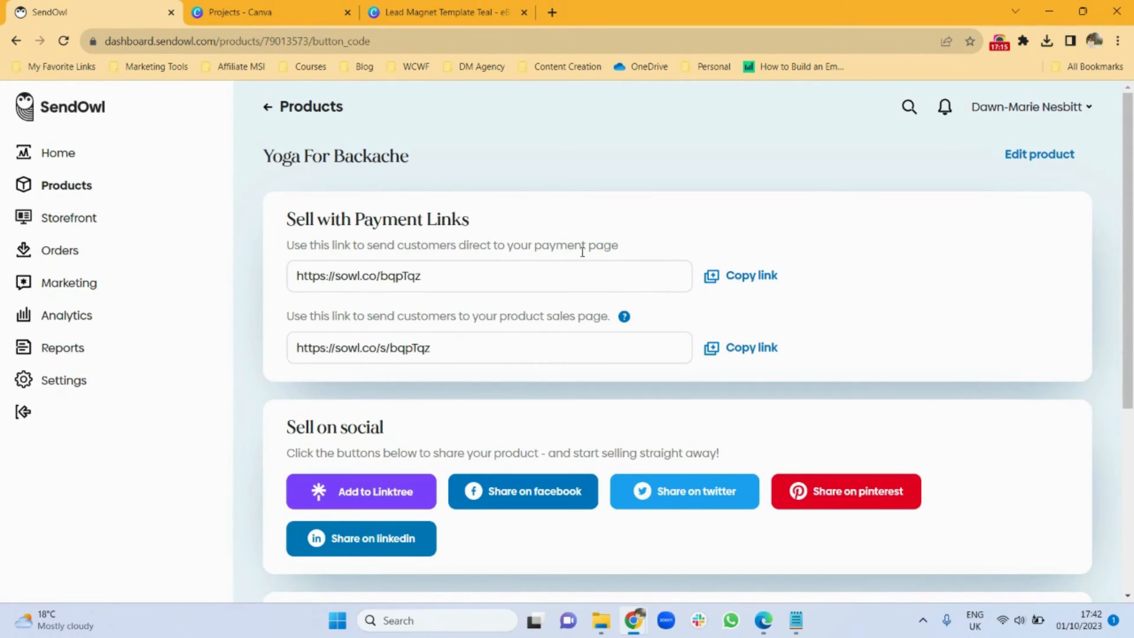
- Copy the direct payment page link for Yoga For Backache and open it in a new browser tab
{"action": "left_click", "coordinate": [738, 281]}
{"action": "left_click", "coordinate": [552, 12]}
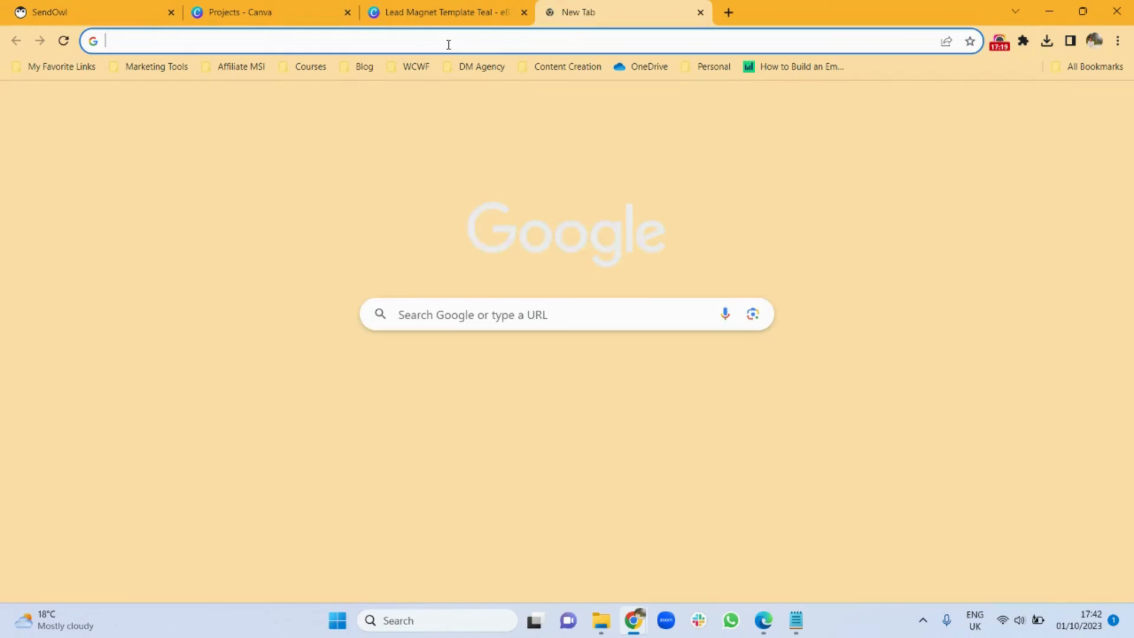
{"action": "key", "text": "ctrl+v"}
{"action": "key", "text": "Return"}
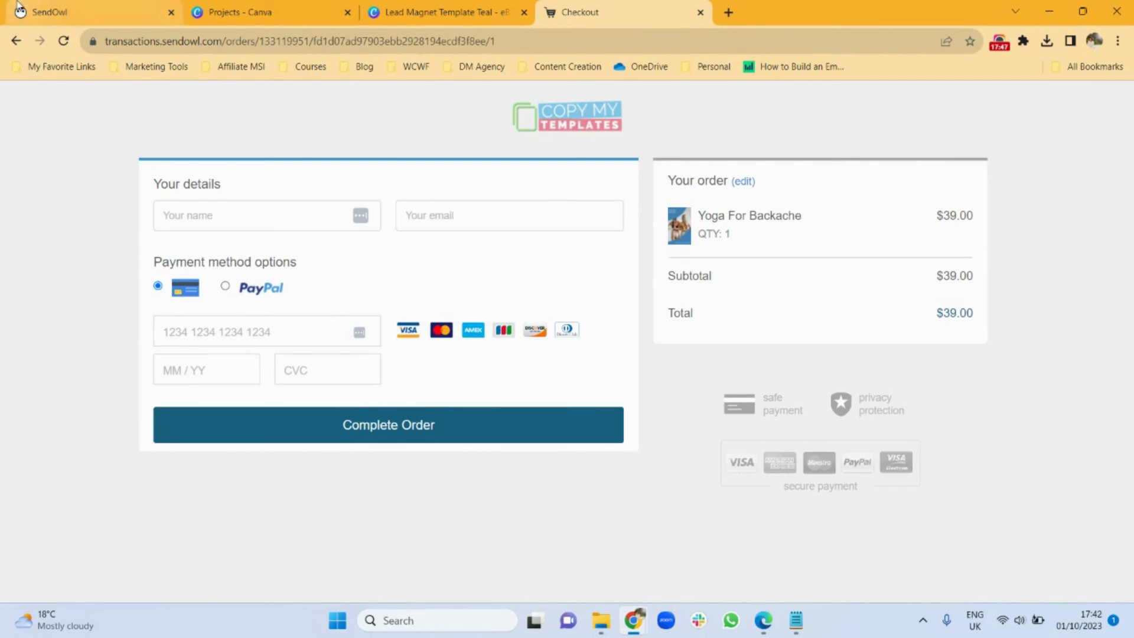
- Return to the product's Sell page, copy the product sales page link and open it in another new tab
{"action": "left_click", "coordinate": [95, 13]}
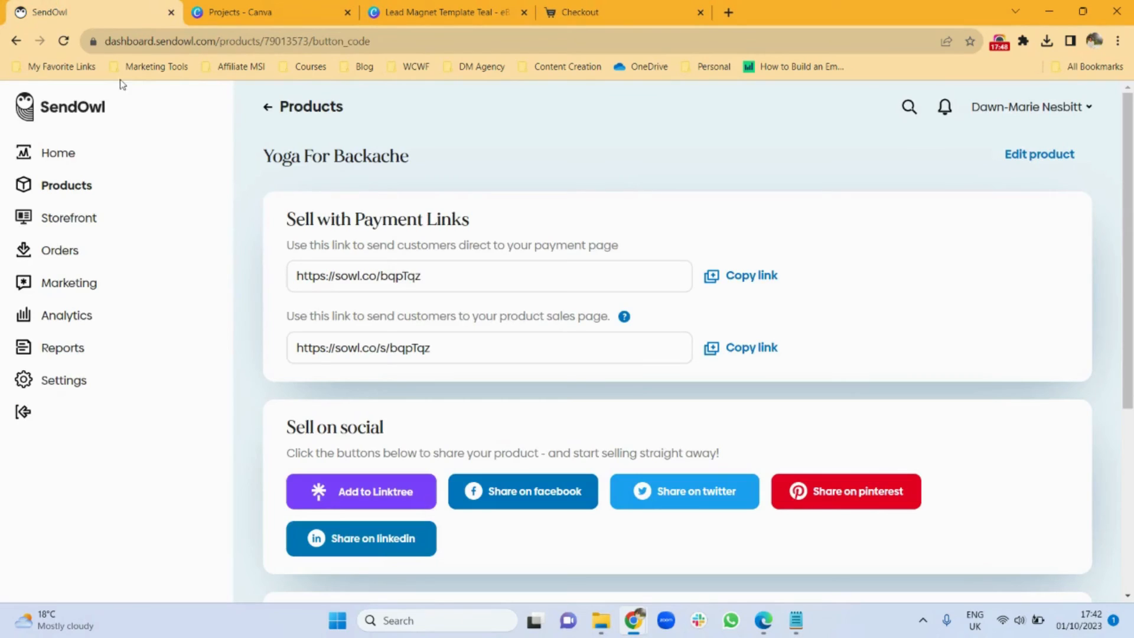
{"action": "left_click", "coordinate": [735, 342]}
{"action": "left_click", "coordinate": [728, 13]}
{"action": "key", "text": "ctrl+v"}
{"action": "key", "text": "Return"}
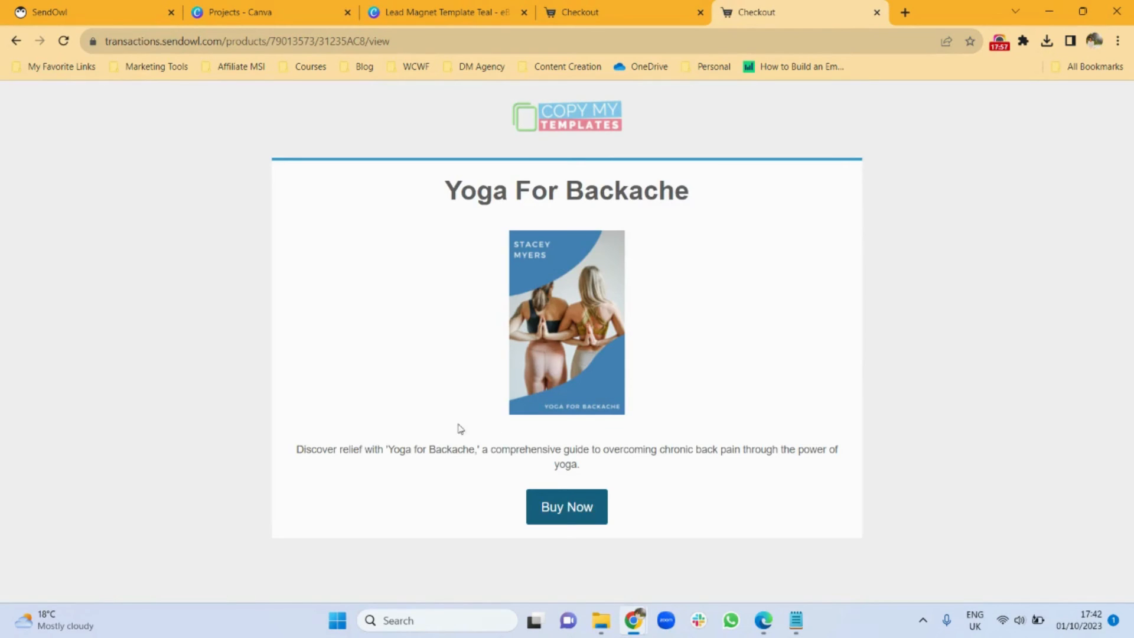
- Follow Buy Now to preview the checkout, go back to the sales page and compare it with the direct payment page
{"action": "left_click", "coordinate": [577, 524]}
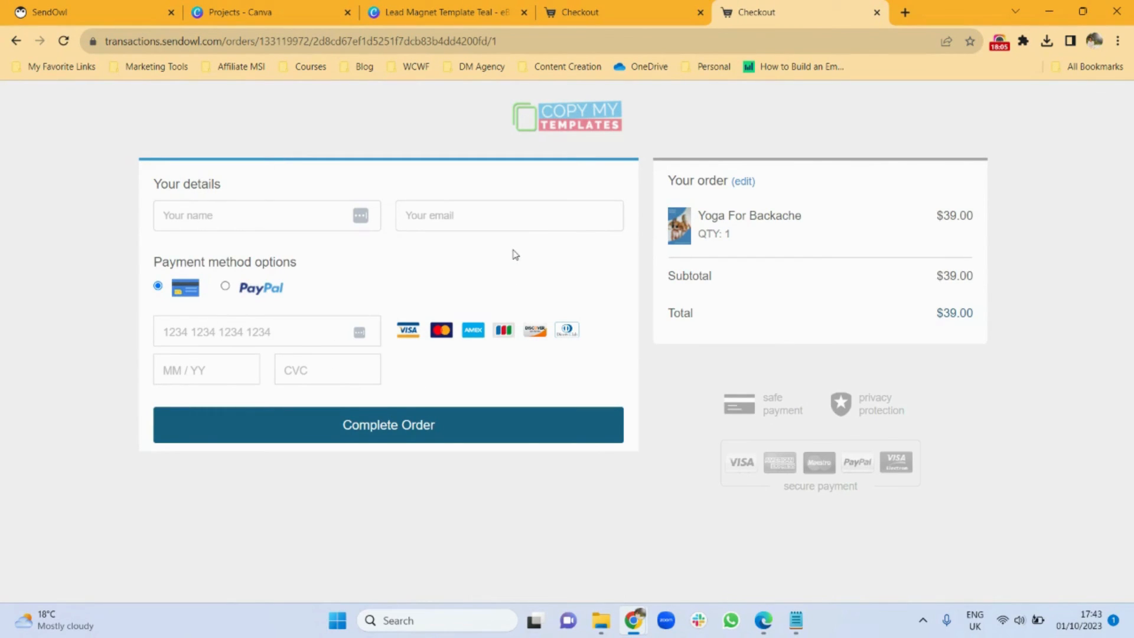
{"action": "left_click", "coordinate": [14, 43]}
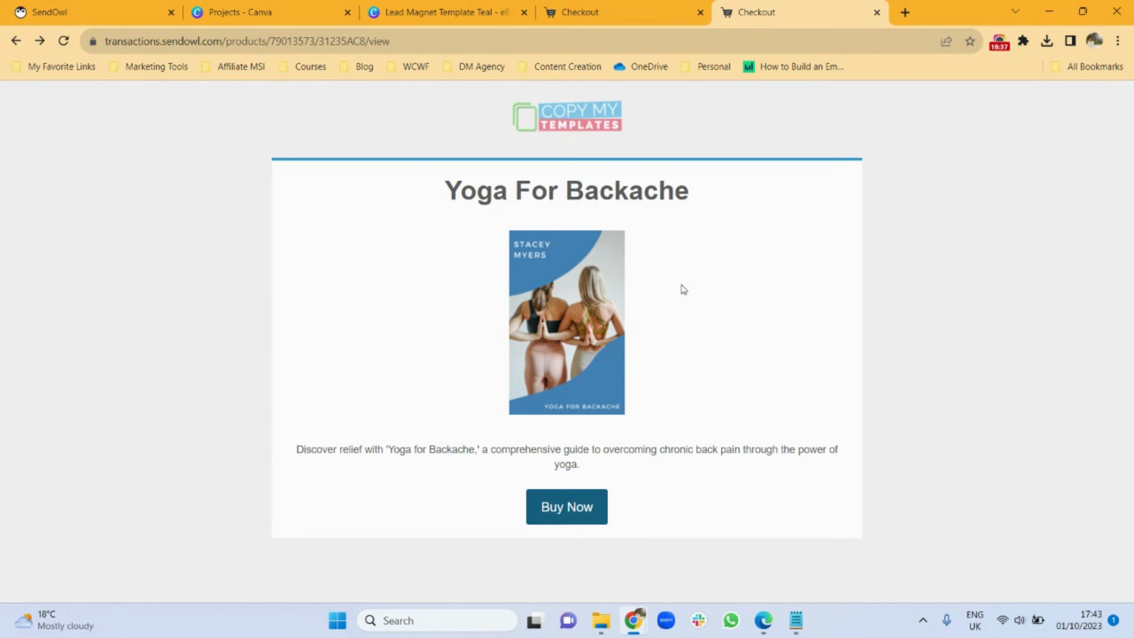
{"action": "left_click", "coordinate": [608, 6]}
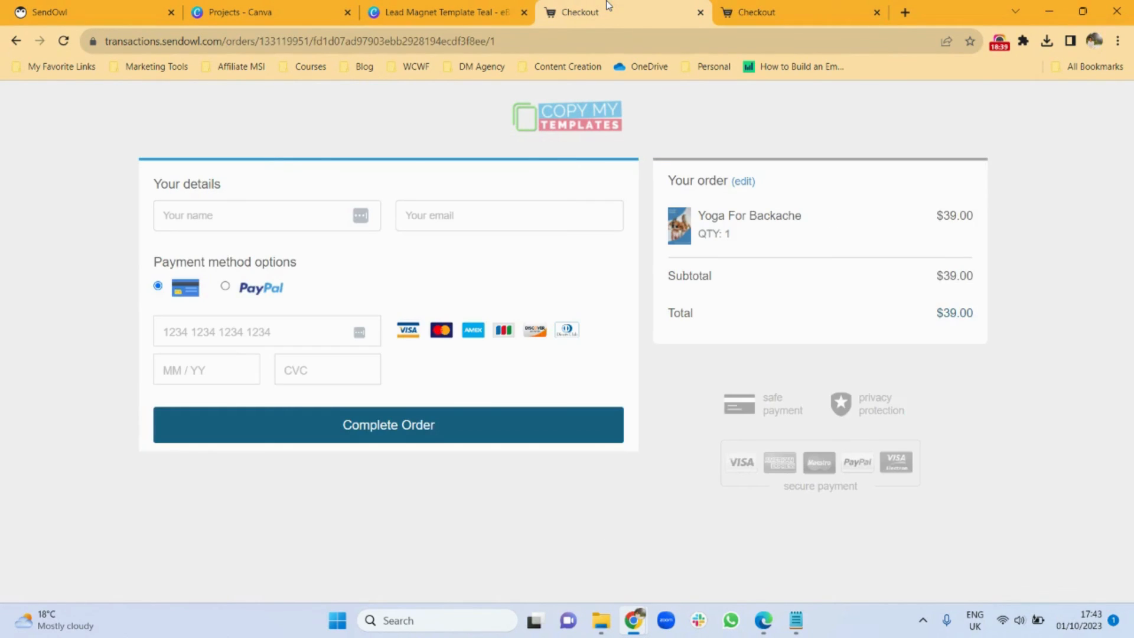